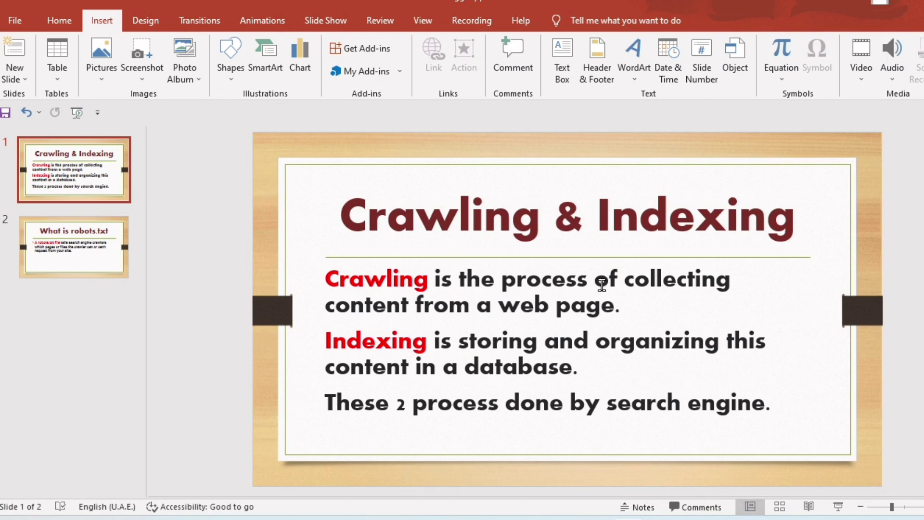
Step: Choose to export the presentation as JPEG File Interchange Format images
click(15, 23)
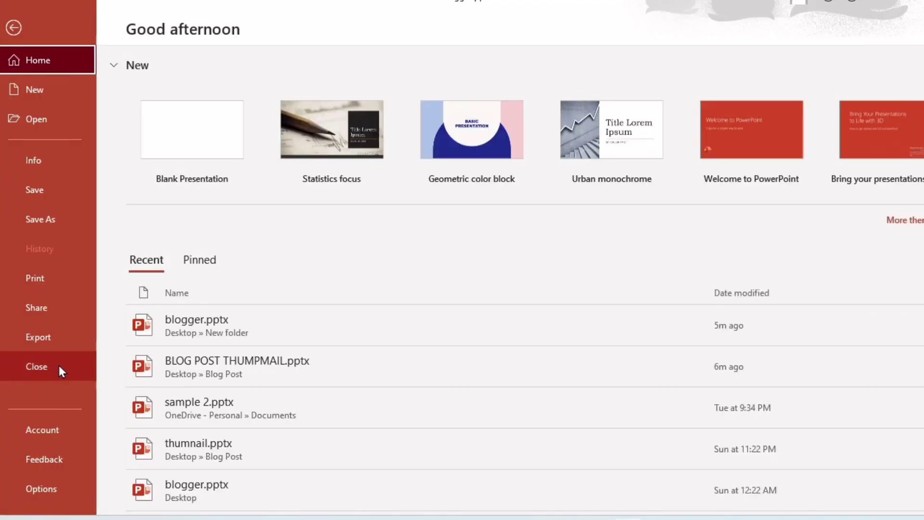
click(47, 340)
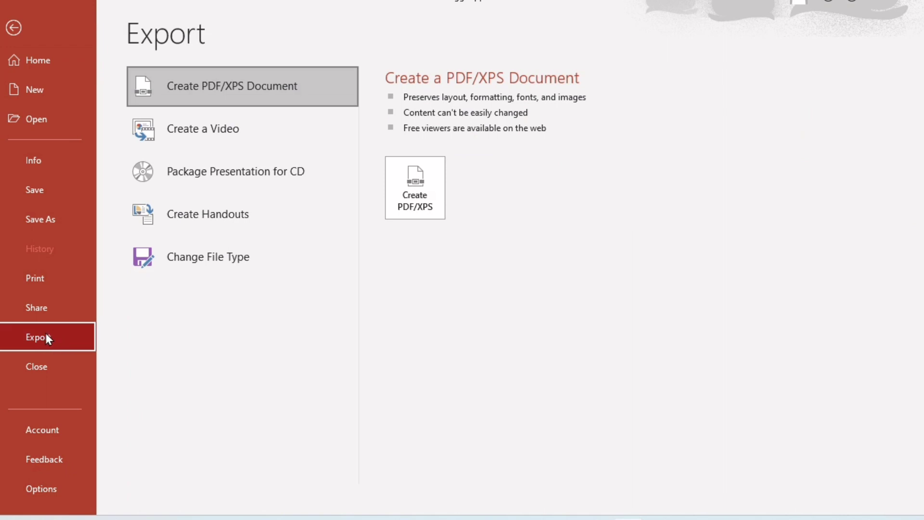
click(227, 262)
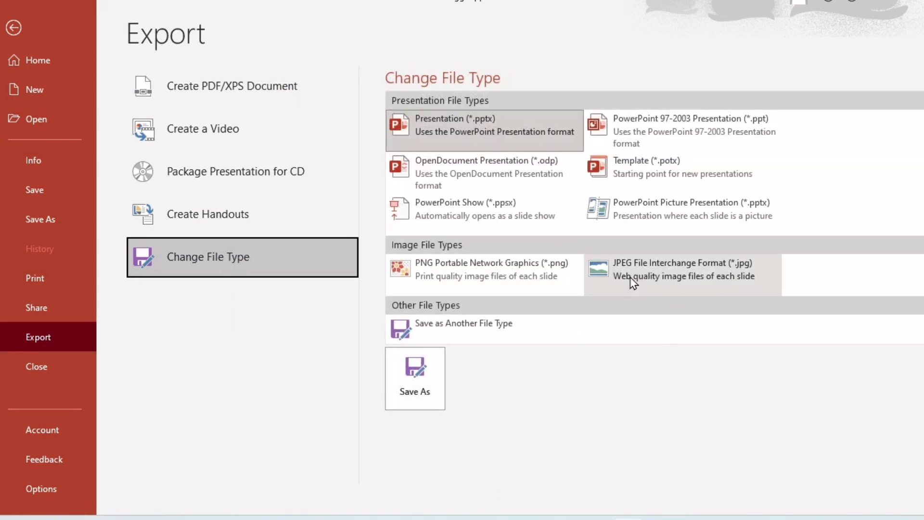
click(676, 279)
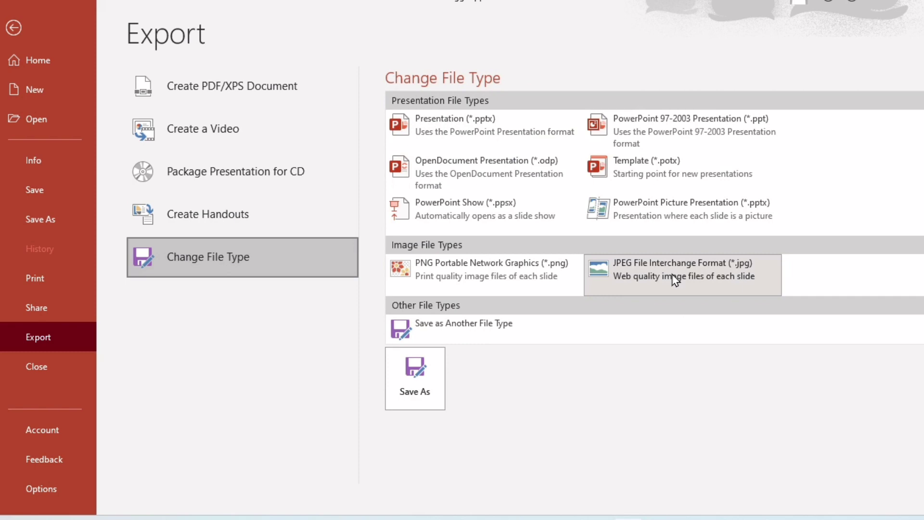
click(653, 278)
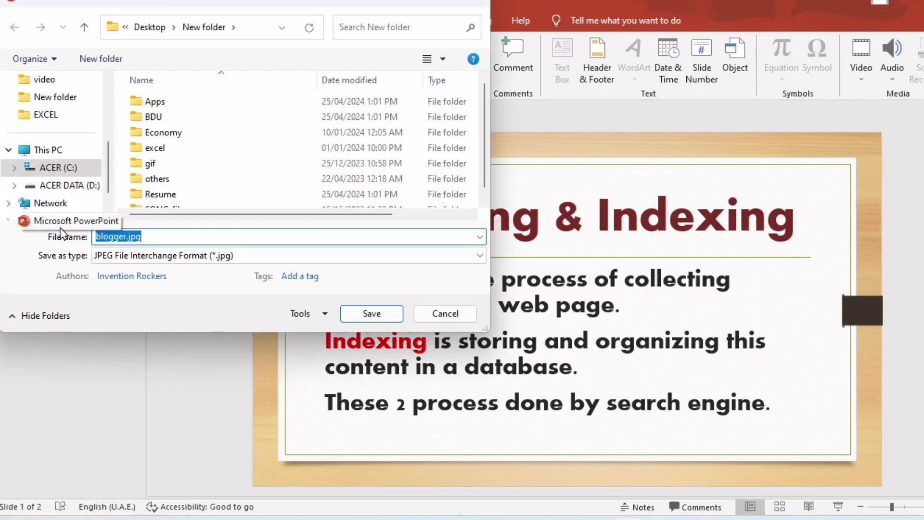
Step: Set the save location to the Desktop and name the file sample
drag(108, 170, 112, 121)
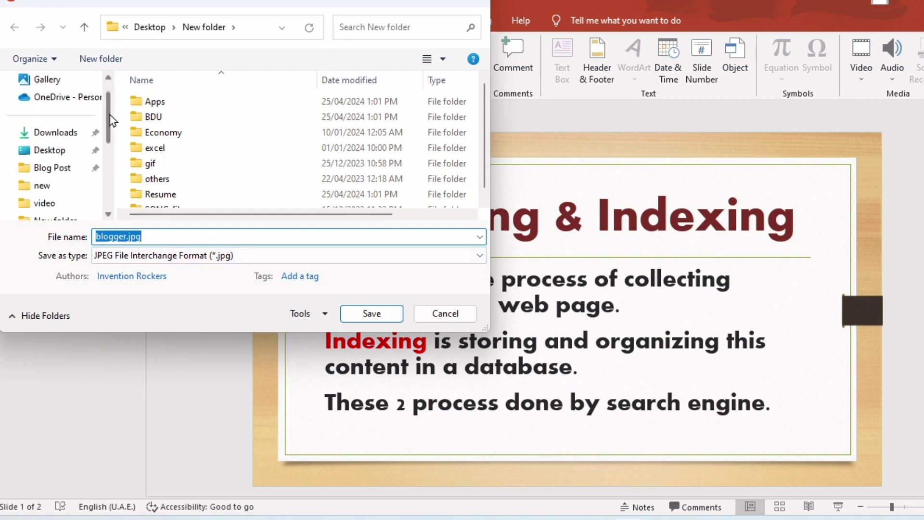
click(48, 150)
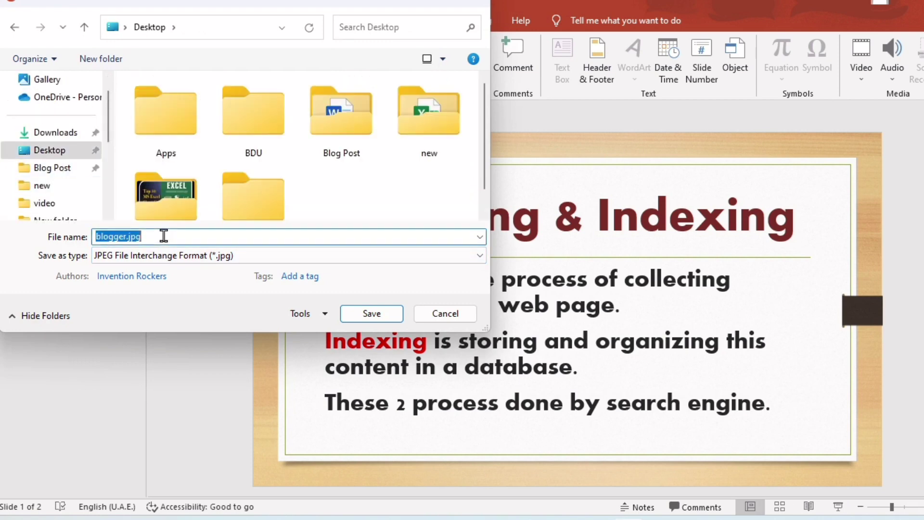
text(san)
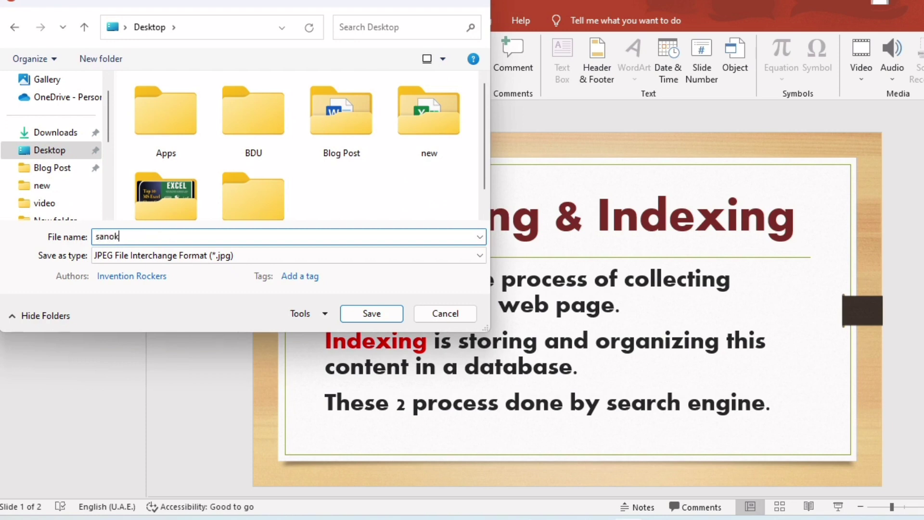
key(BackSpace)
text(mple)
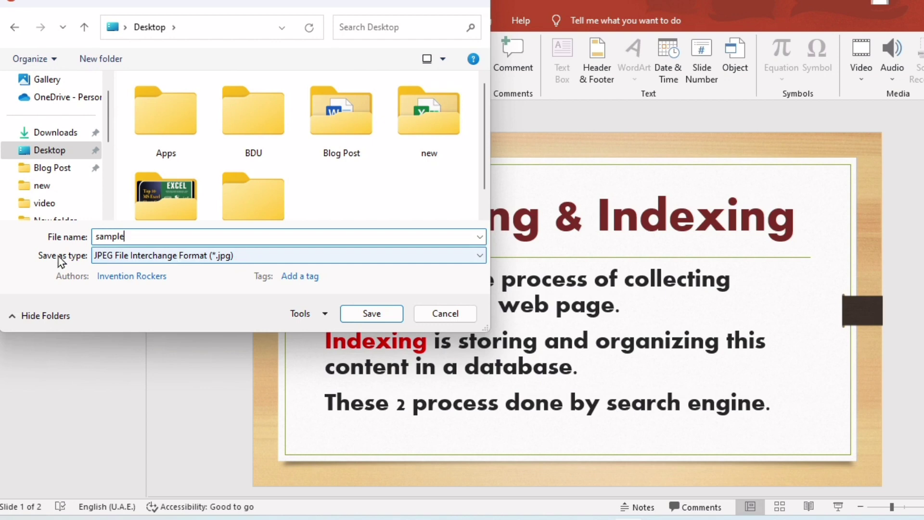
Step: Save the file as JPEG, exporting only the current slide
click(255, 261)
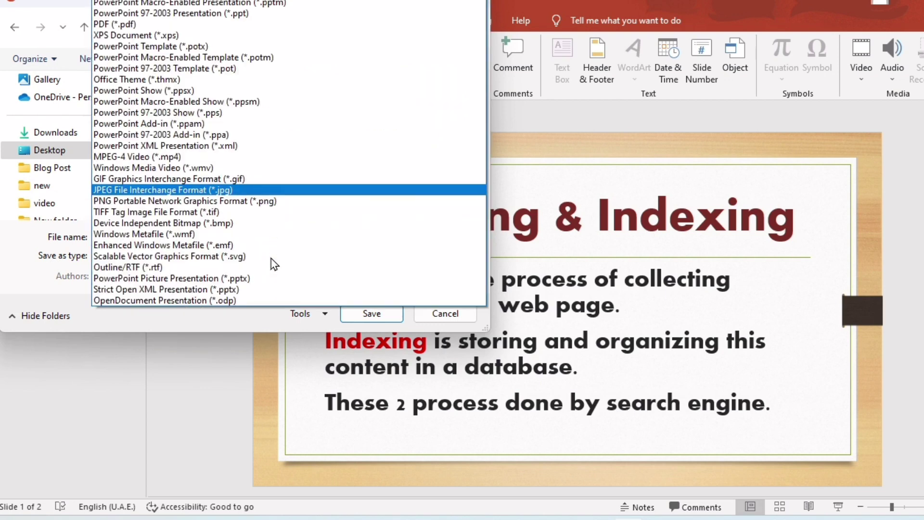
click(221, 191)
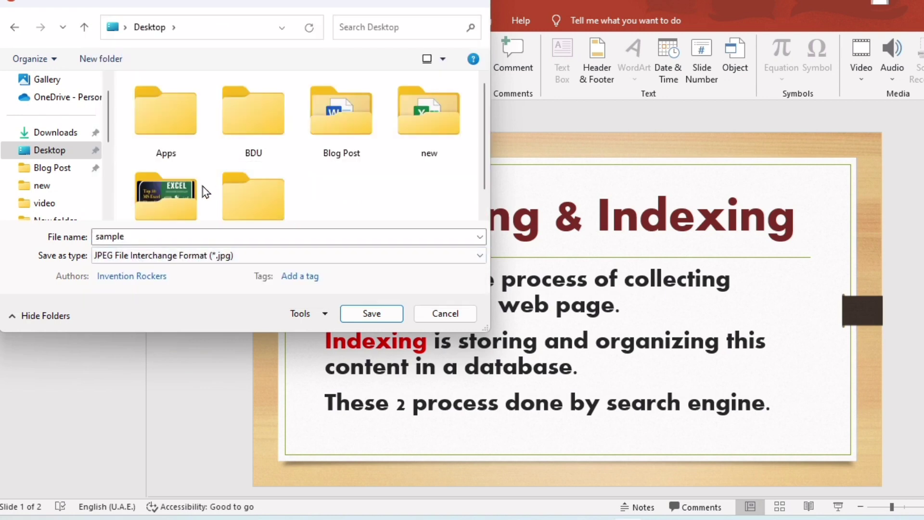
click(381, 318)
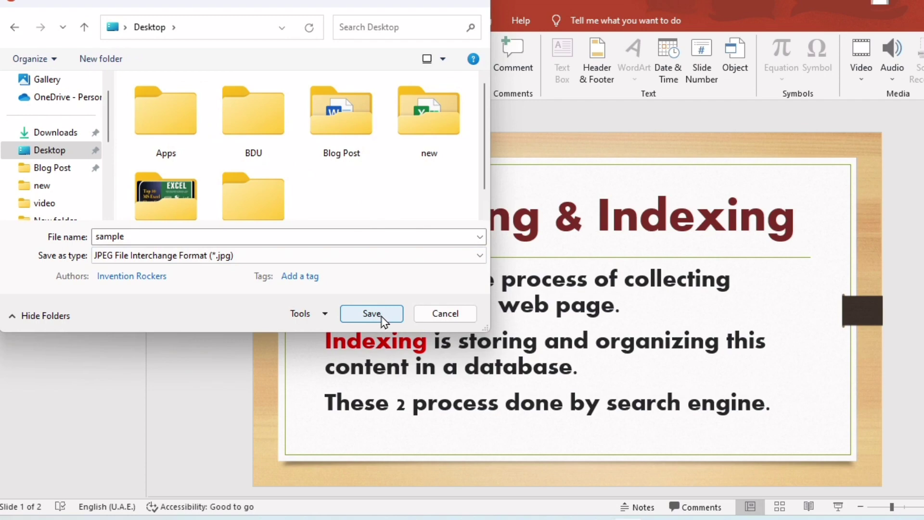
click(381, 316)
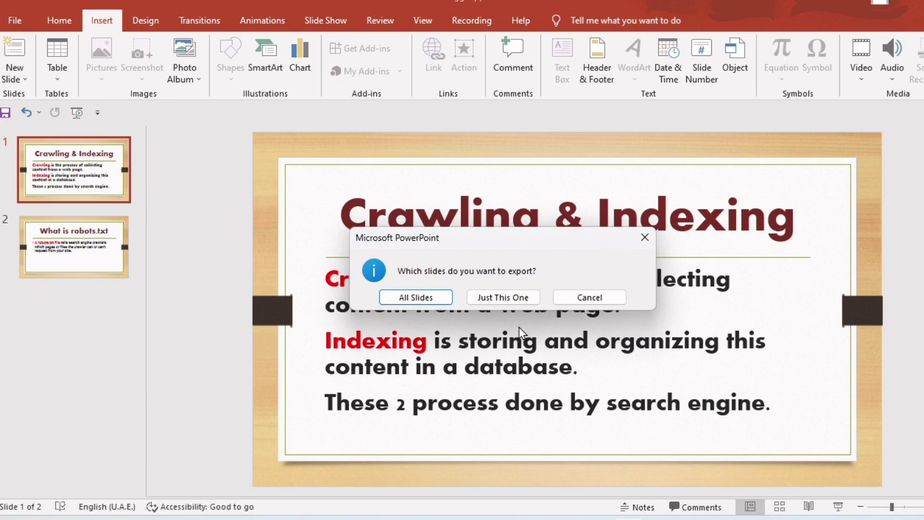
click(504, 298)
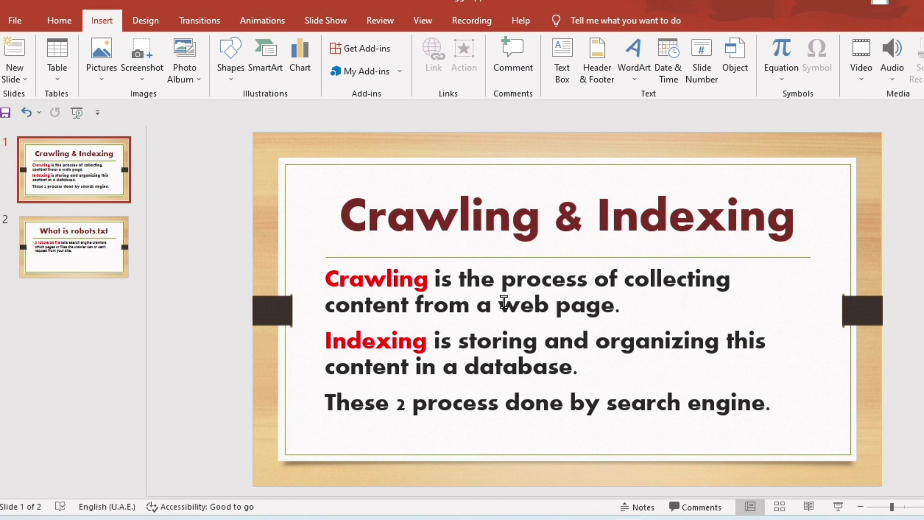
Step: Show the desktop and refresh it
key(super+d)
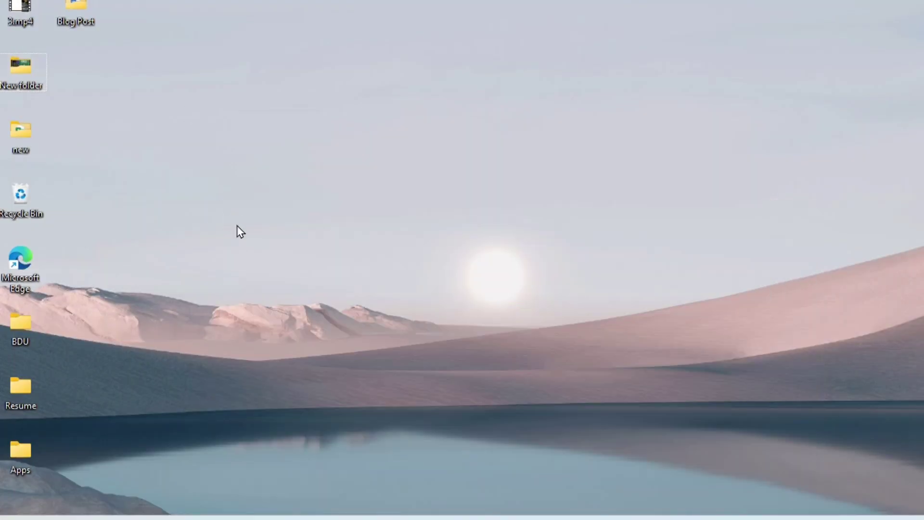
right_click(202, 169)
click(267, 230)
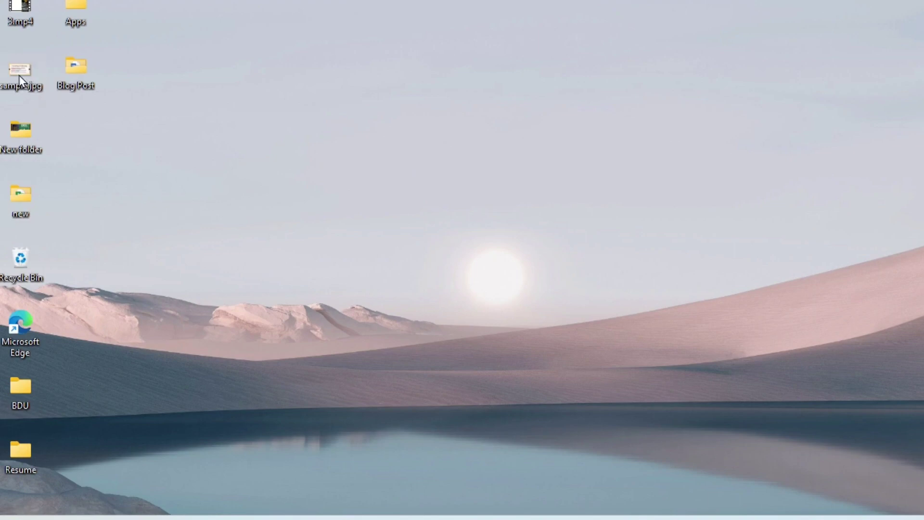
Step: Open the properties of sample.jpg and examine its image details such as dimensions and resolution
mouse_move(24, 93)
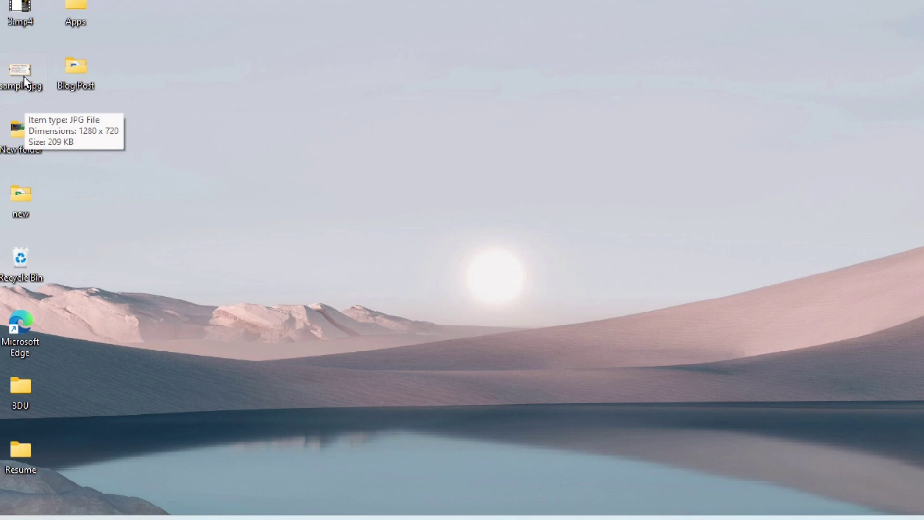
right_click(23, 76)
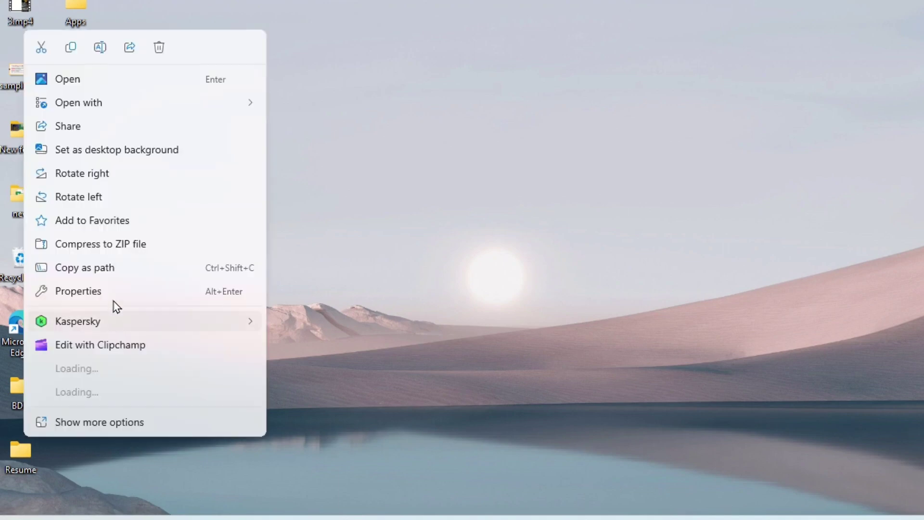
click(114, 295)
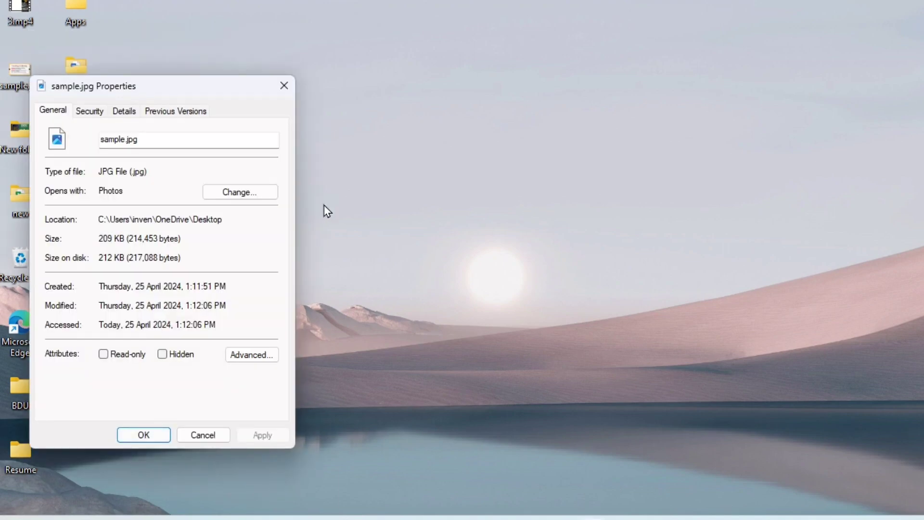
click(128, 114)
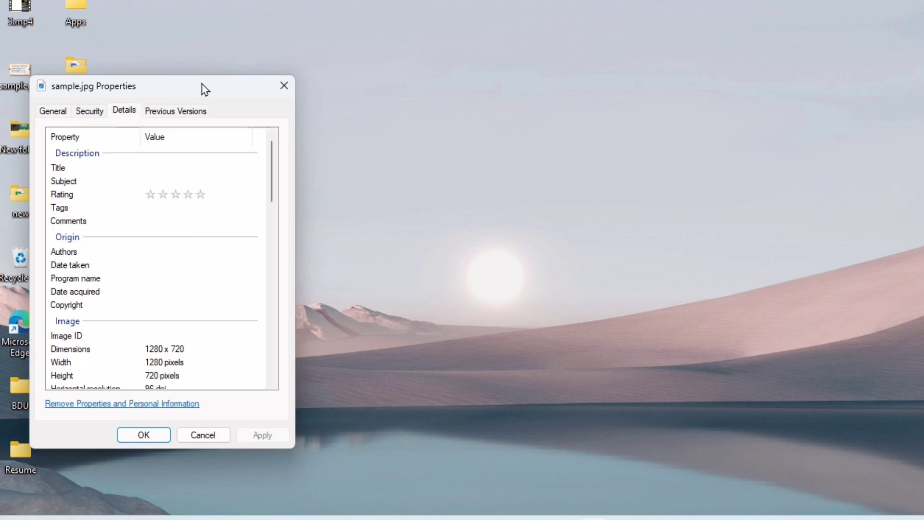
drag(204, 88, 448, 86)
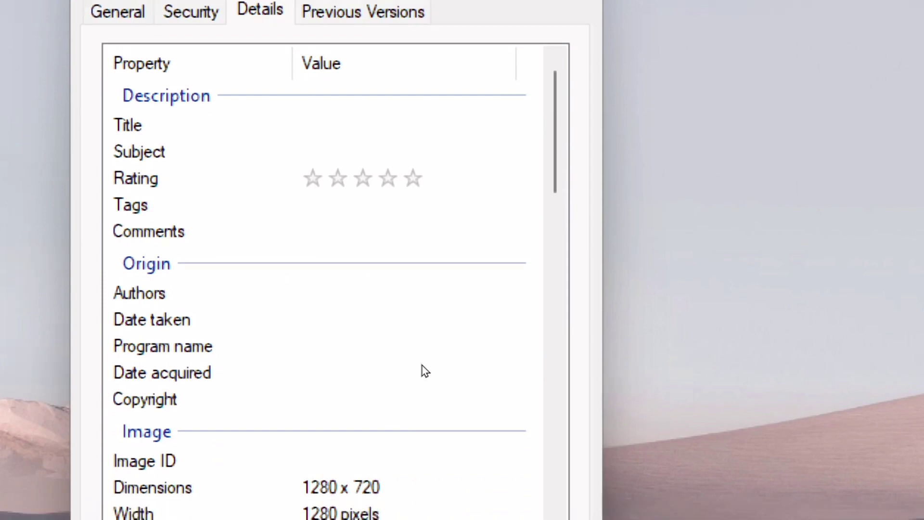
scroll(474, 324, down, 3)
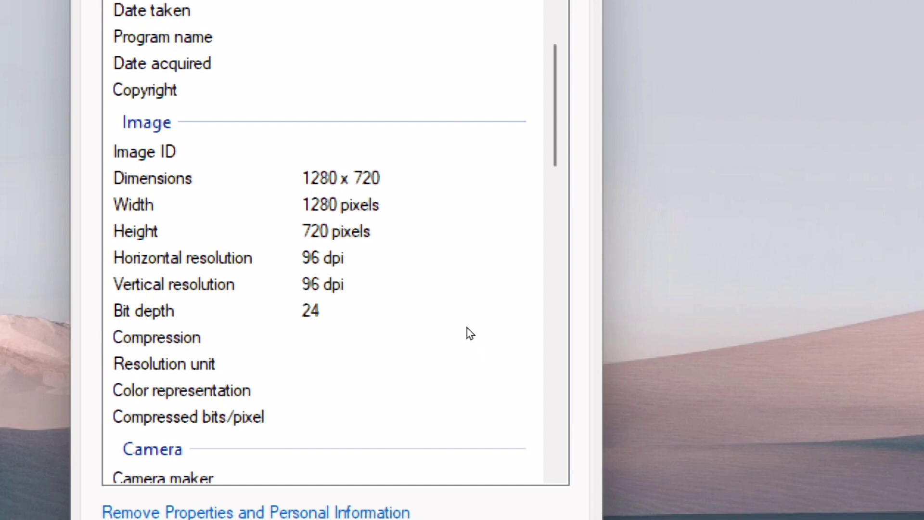
scroll(469, 333, up, 3)
scroll(468, 337, down, 3)
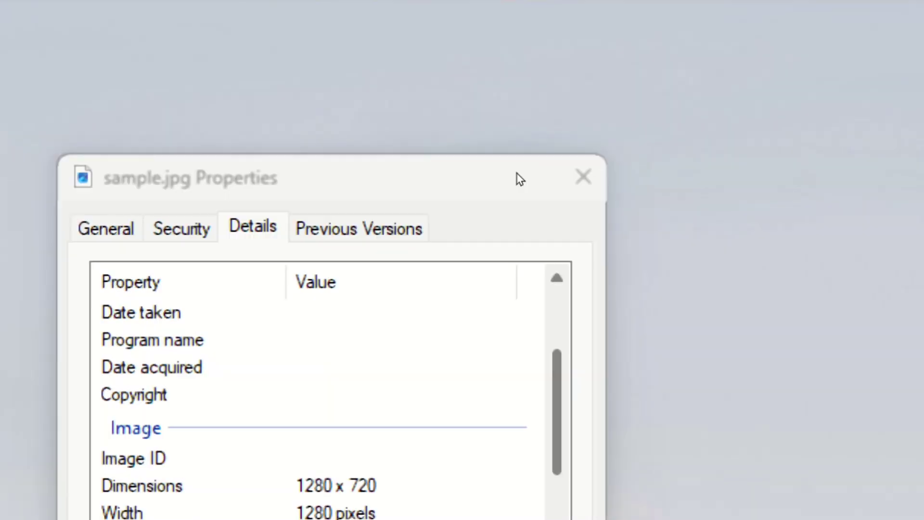
drag(556, 361, 557, 400)
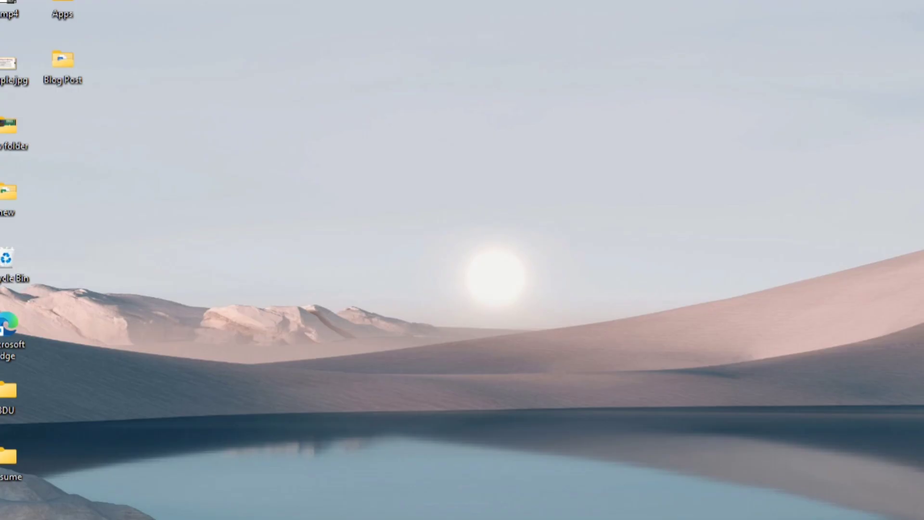
Step: Open the Run dialog through Windows search
click(433, 510)
text(ryb)
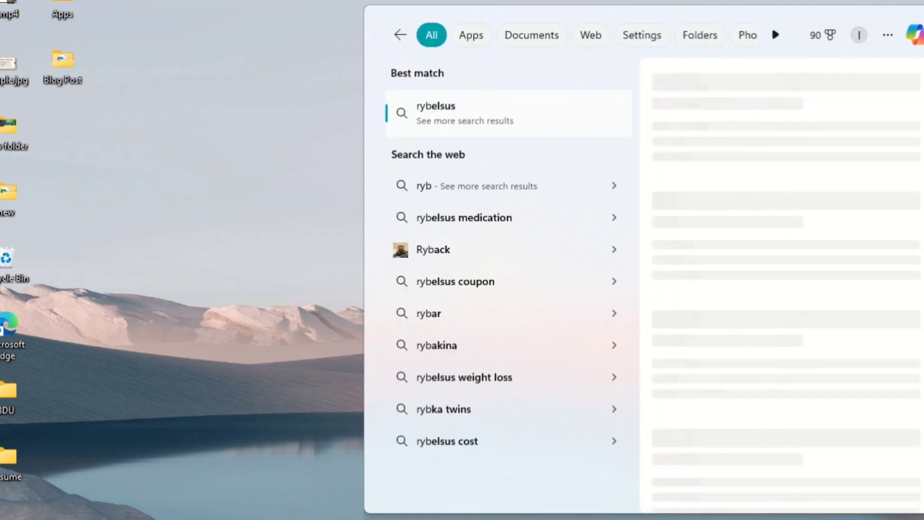
key(BackSpace)
key(BackSpace)
key(BackSpace)
text(run)
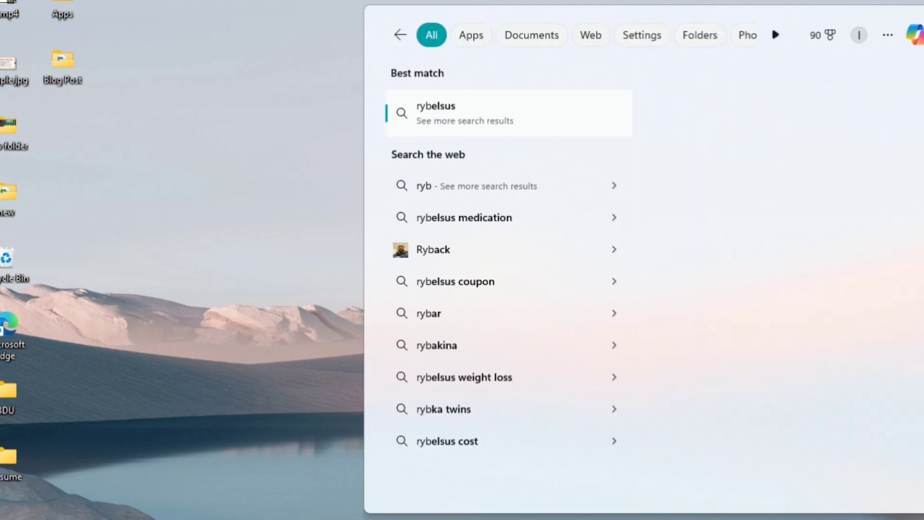
key(Return)
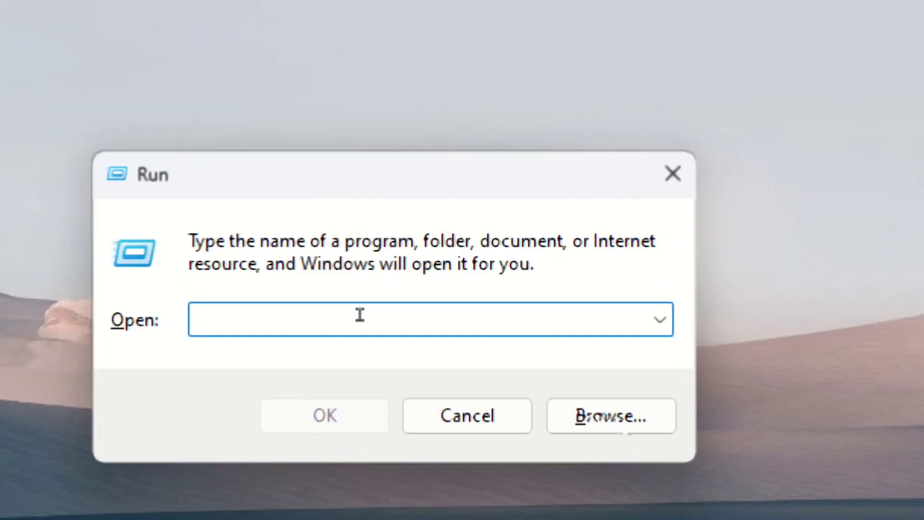
Step: Launch the Registry Editor by running regedit
text(regedit)
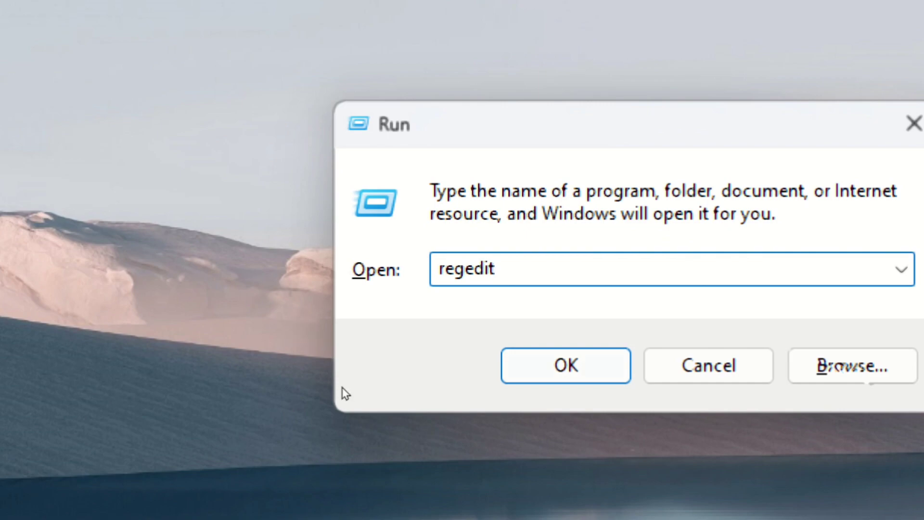
key(Return)
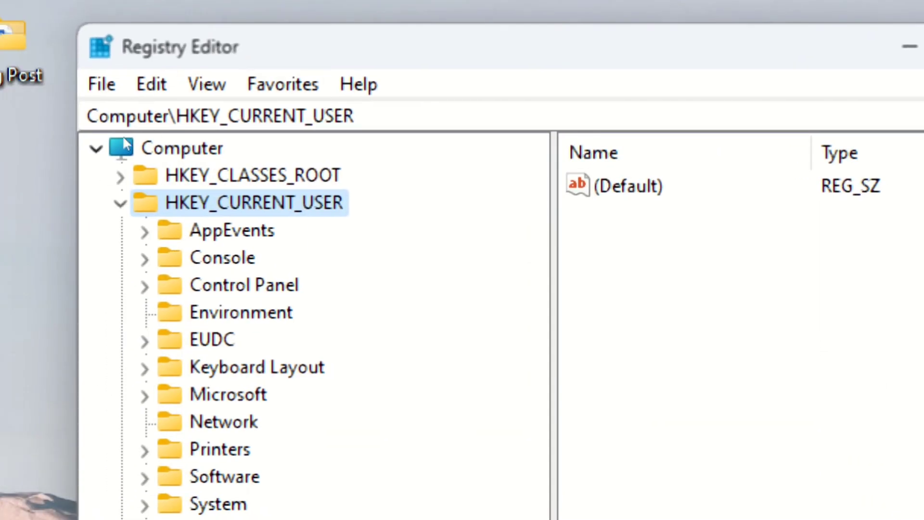
Step: Navigate to HKEY_CURRENT_USER\Software\Microsoft in the registry tree
click(120, 203)
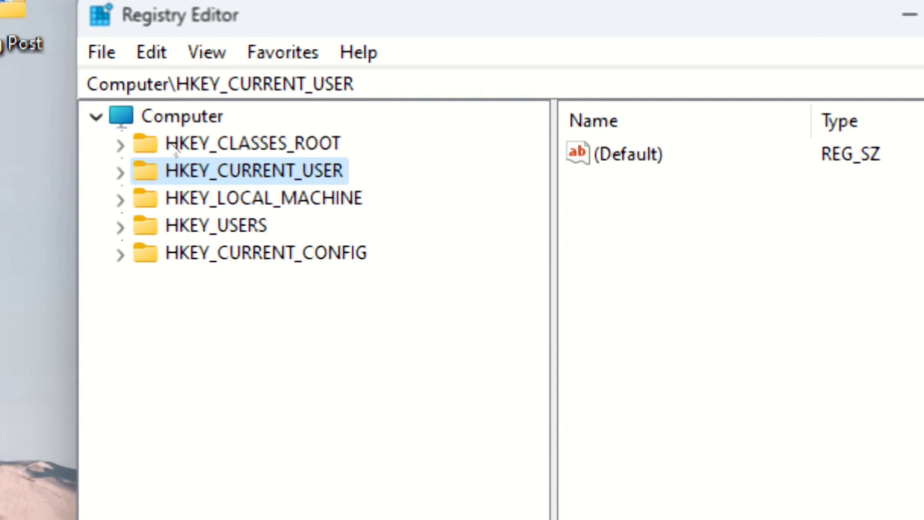
key(Right)
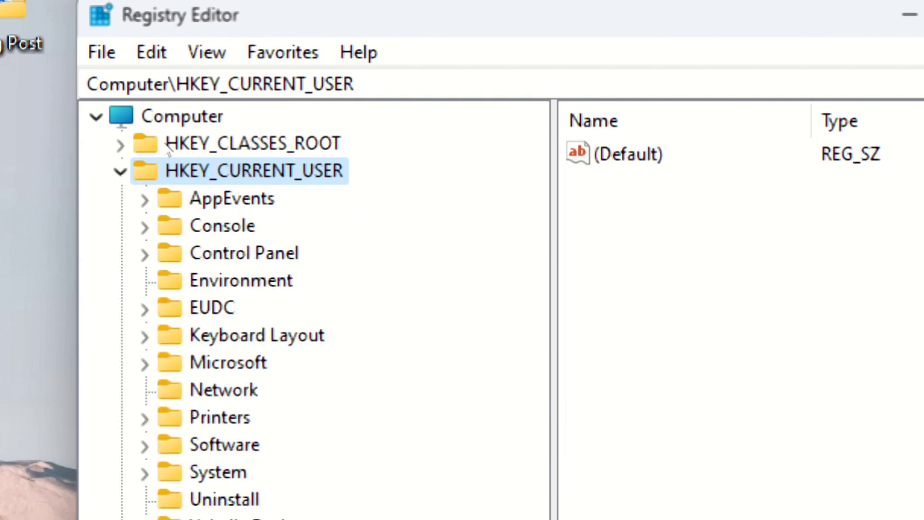
key(s)
key(Right)
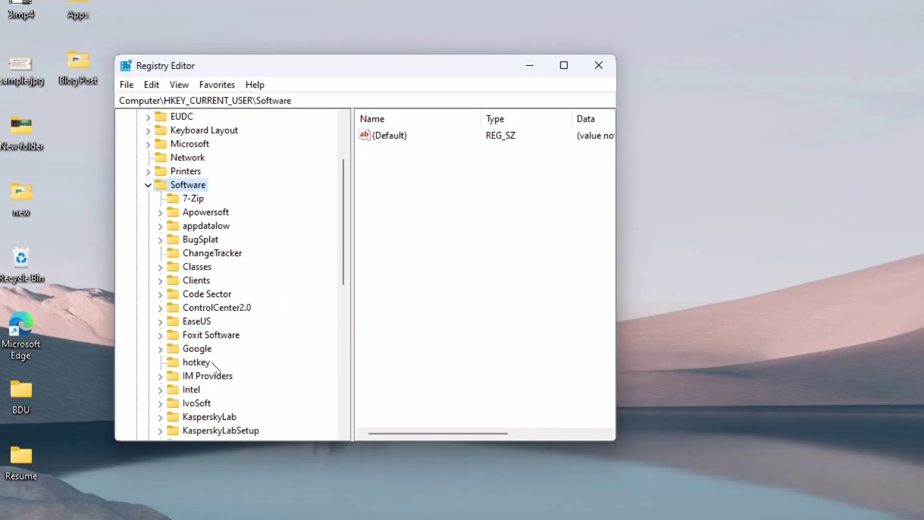
scroll(212, 363, down, 4)
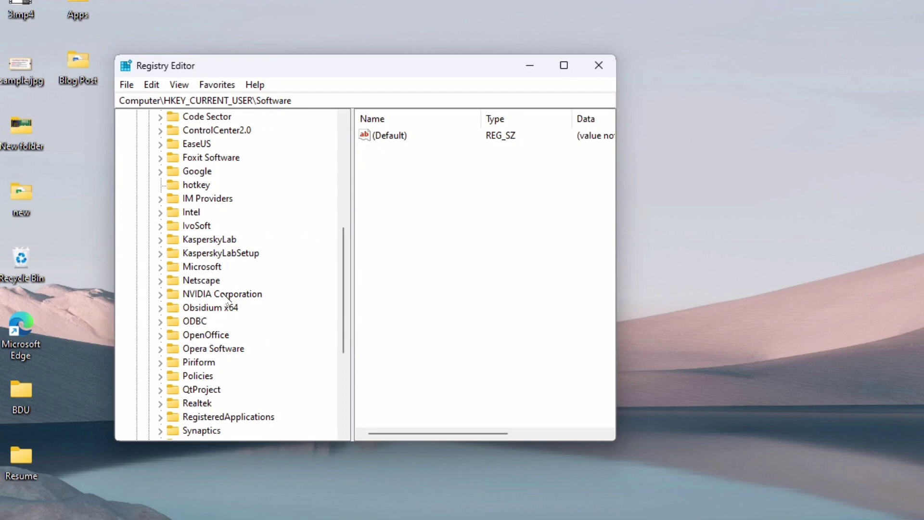
scroll(221, 297, up, 1)
scroll(222, 298, down, 1)
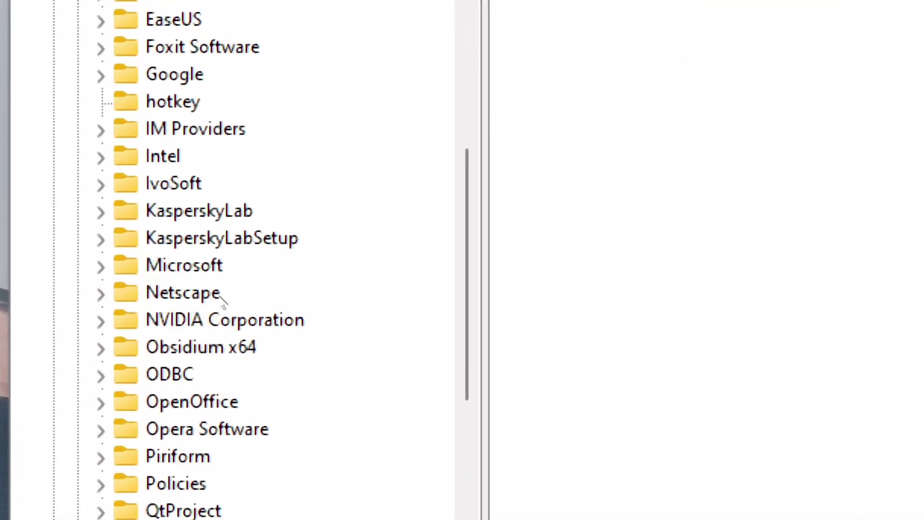
double_click(198, 278)
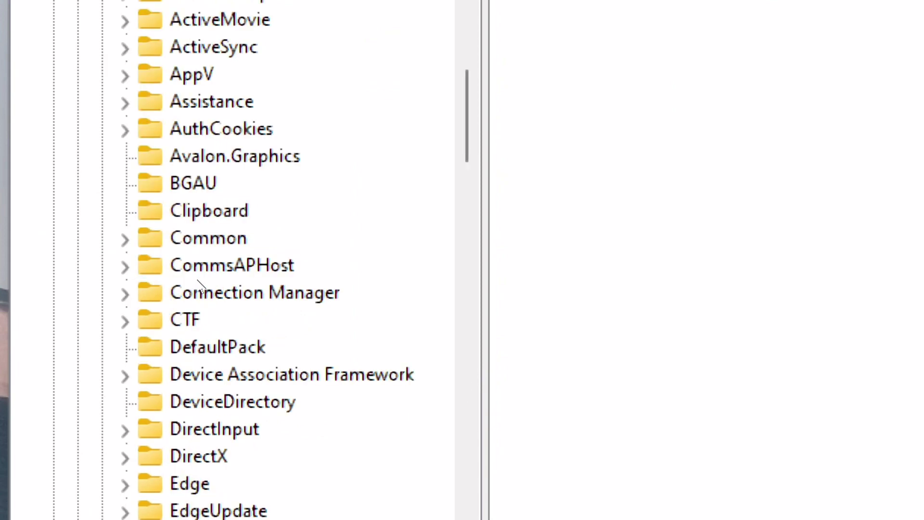
Step: Scroll through the Microsoft subkeys and expand the Office key
scroll(225, 366, down, 2)
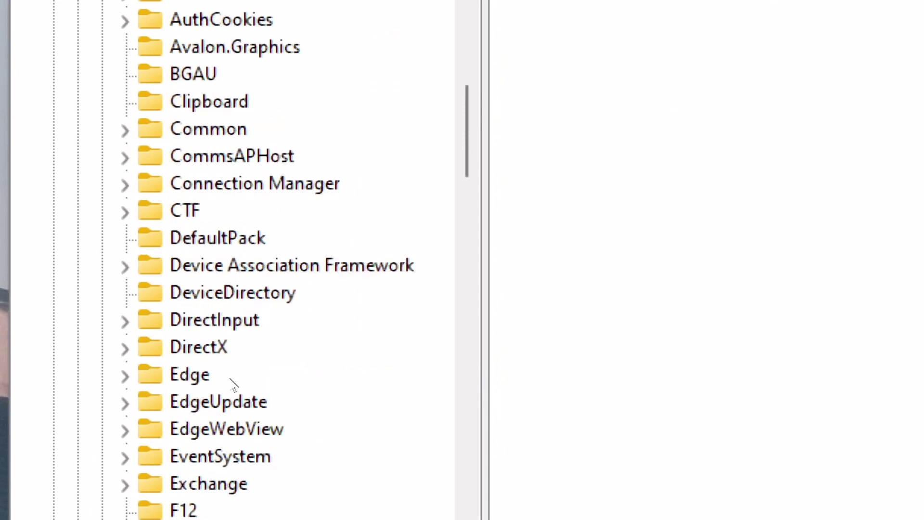
scroll(233, 384, down, 6)
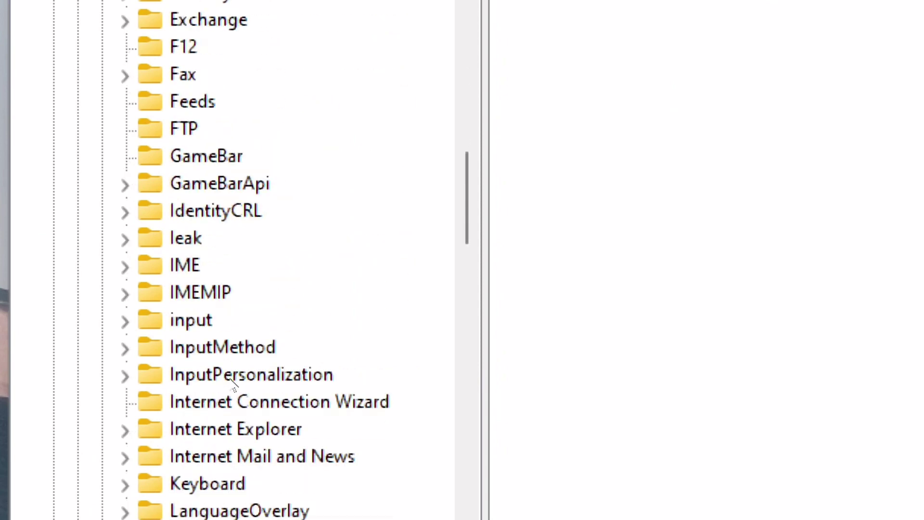
scroll(233, 384, down, 5)
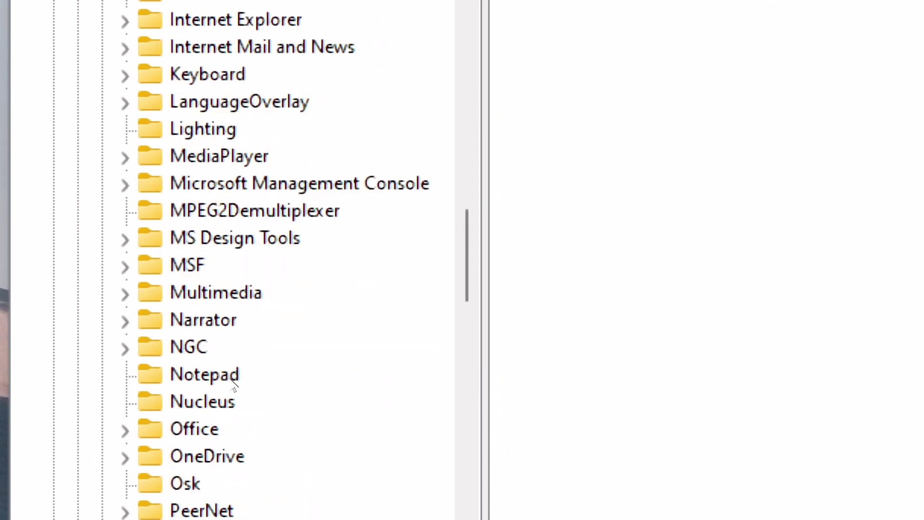
scroll(232, 384, down, 5)
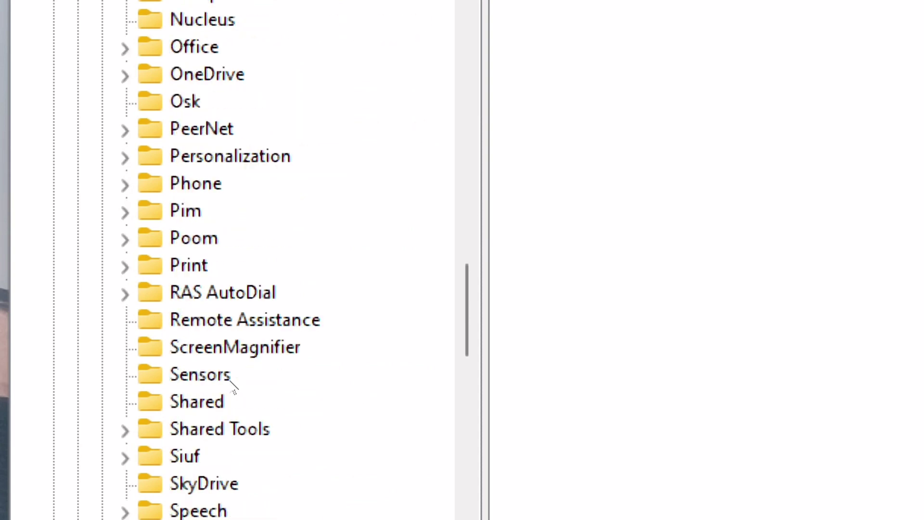
scroll(233, 384, down, 2)
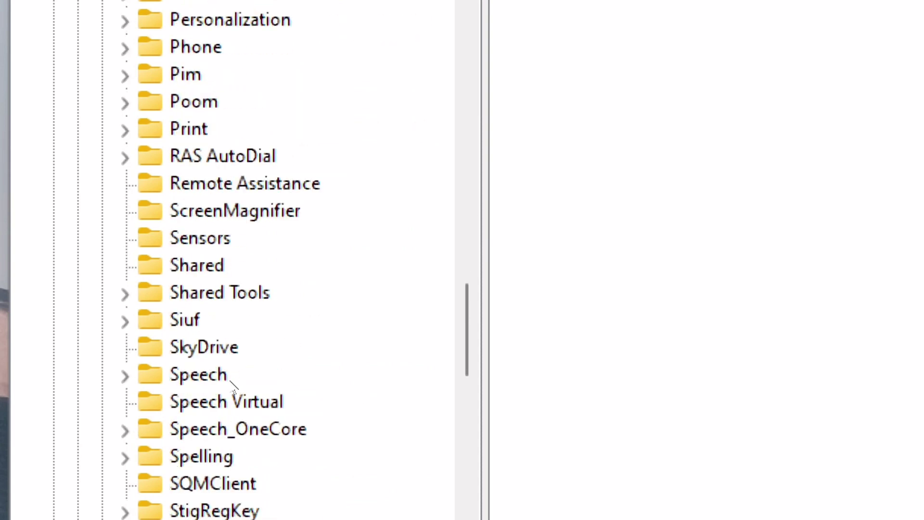
scroll(233, 384, down, 3)
scroll(233, 384, down, 1)
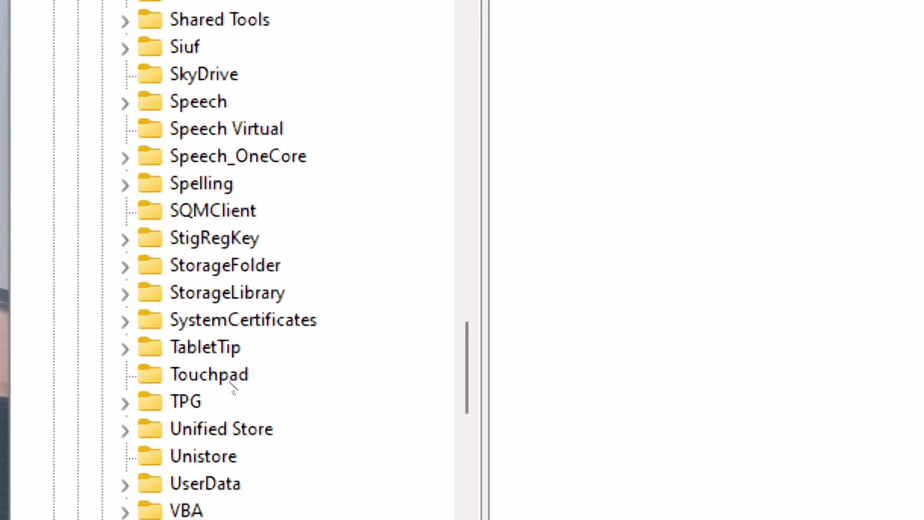
scroll(233, 384, up, 7)
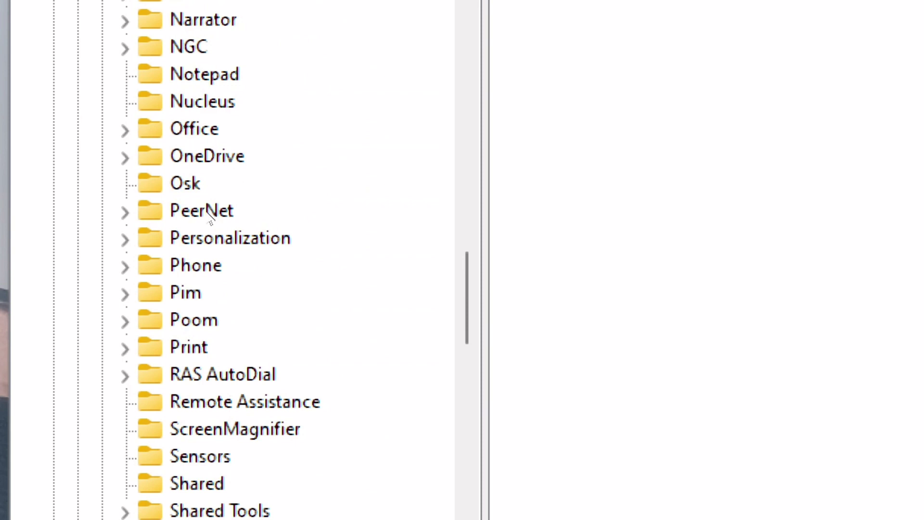
double_click(195, 129)
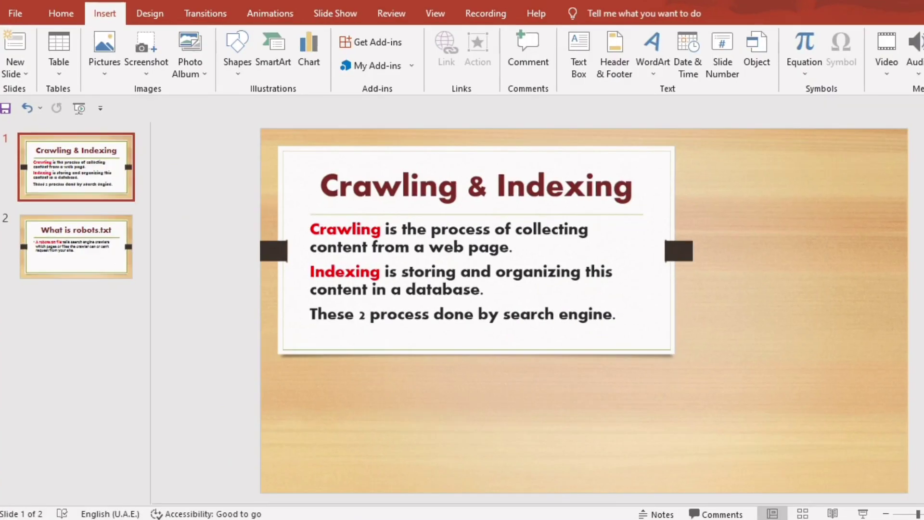
Step: Check the Office version on PowerPoint's Account page, then maximize the Registry Editor window
click(16, 18)
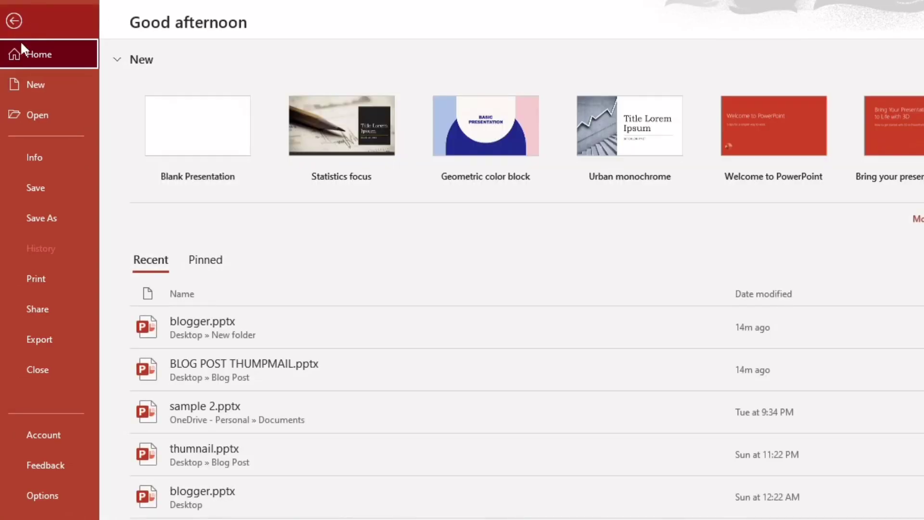
click(56, 433)
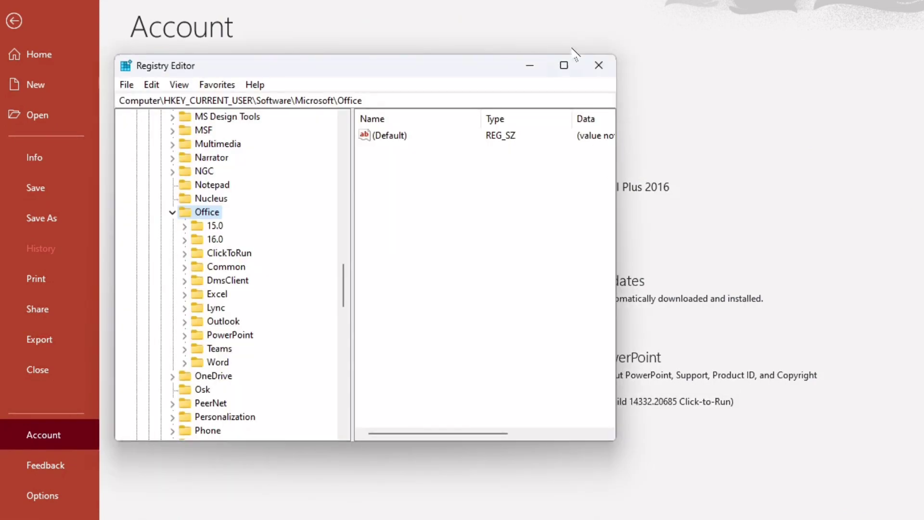
click(565, 66)
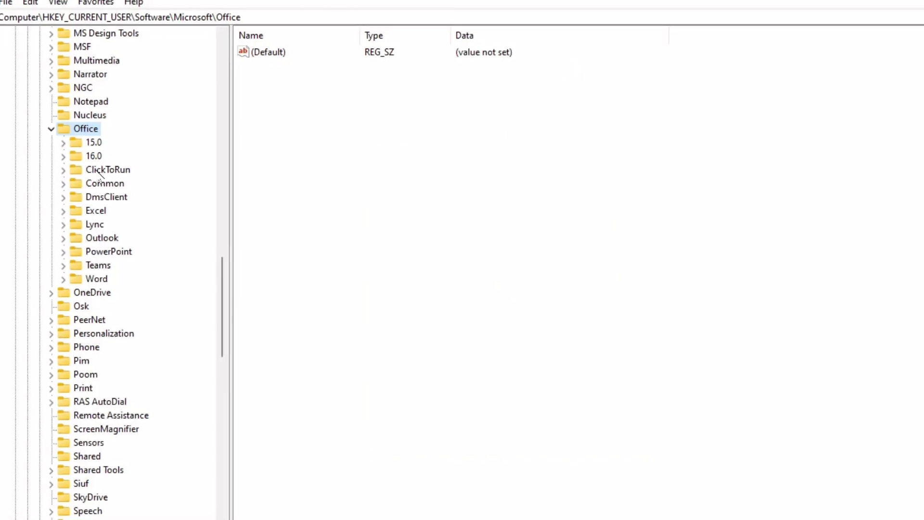
Step: Navigate into Office\16.0\PowerPoint and select the Options key
double_click(95, 160)
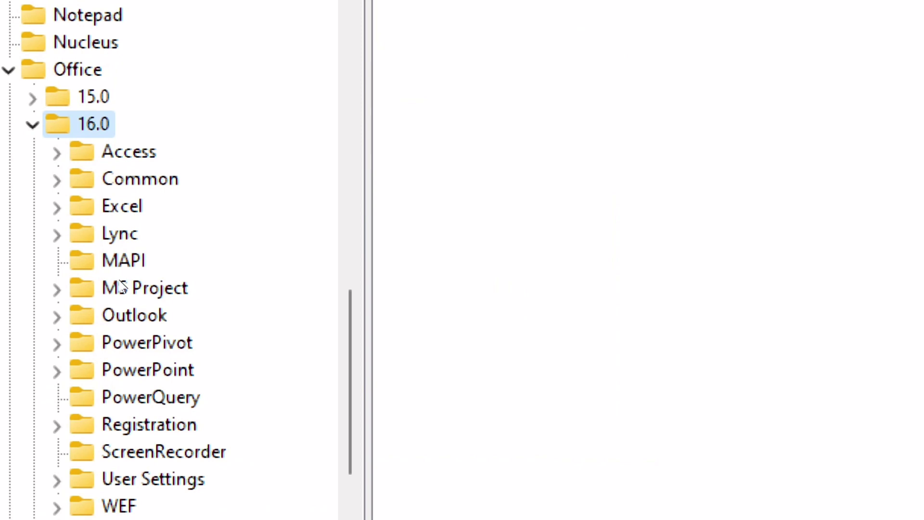
key(p)
key(p)
key(Right)
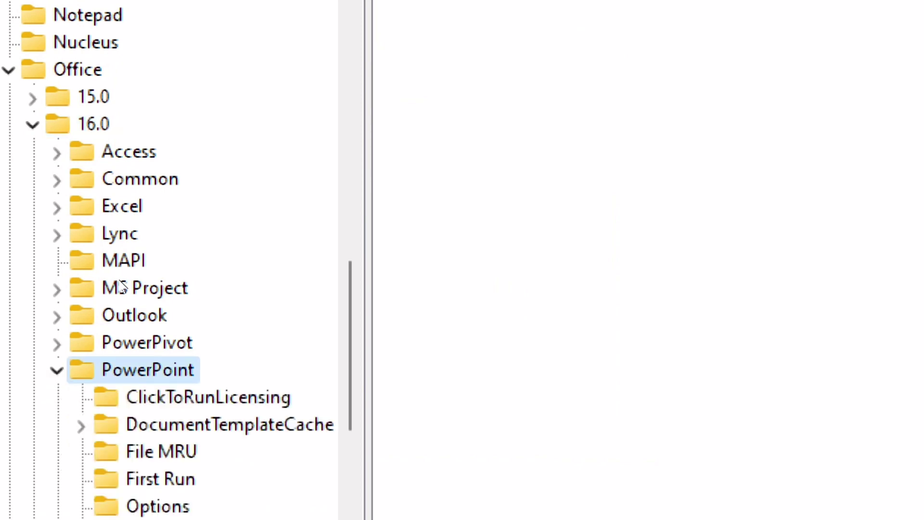
scroll(122, 287, down, 1)
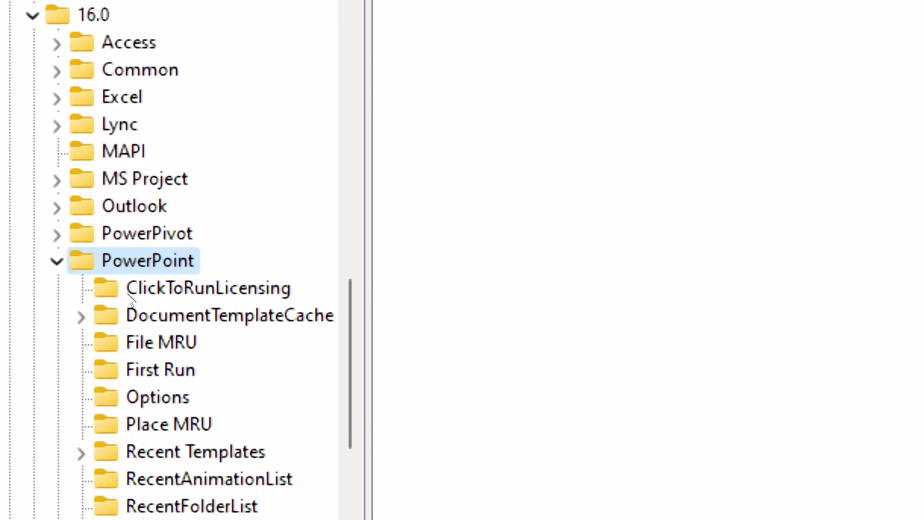
key(o)
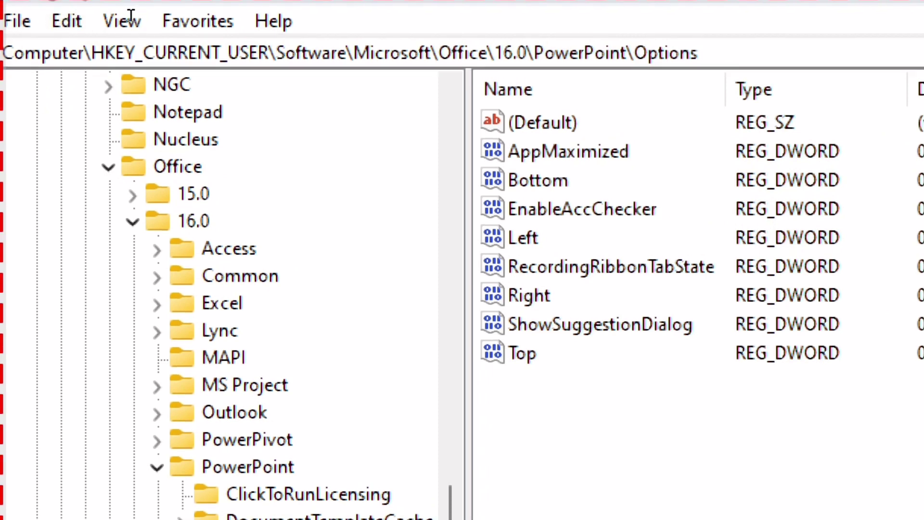
Step: Examine each part of the Options key's path in the address bar
drag(124, 17, 37, 17)
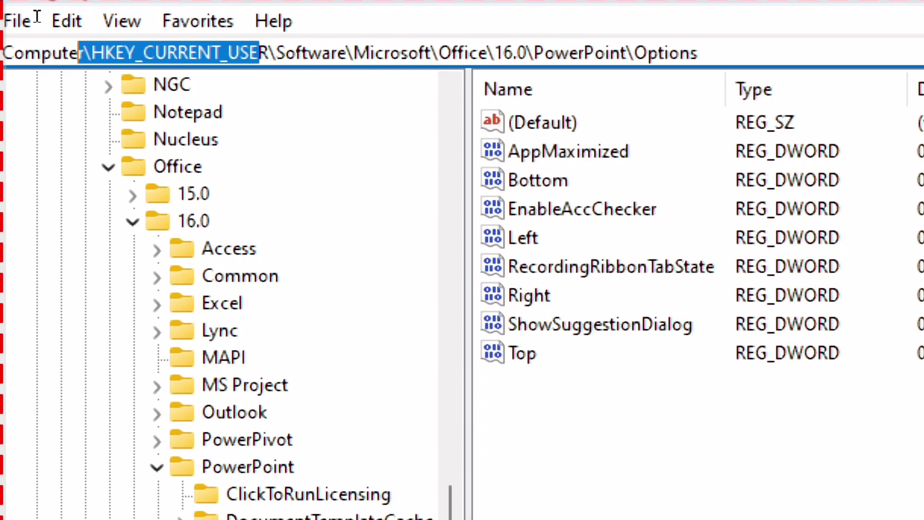
drag(135, 16, 259, 20)
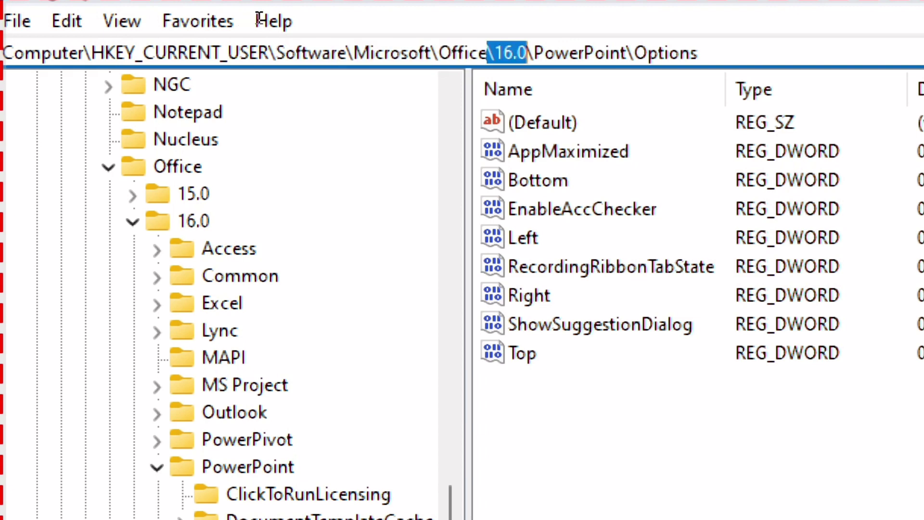
mouse_move(259, 20)
mouse_down()
mouse_move(313, 19)
mouse_move(252, 21)
mouse_up()
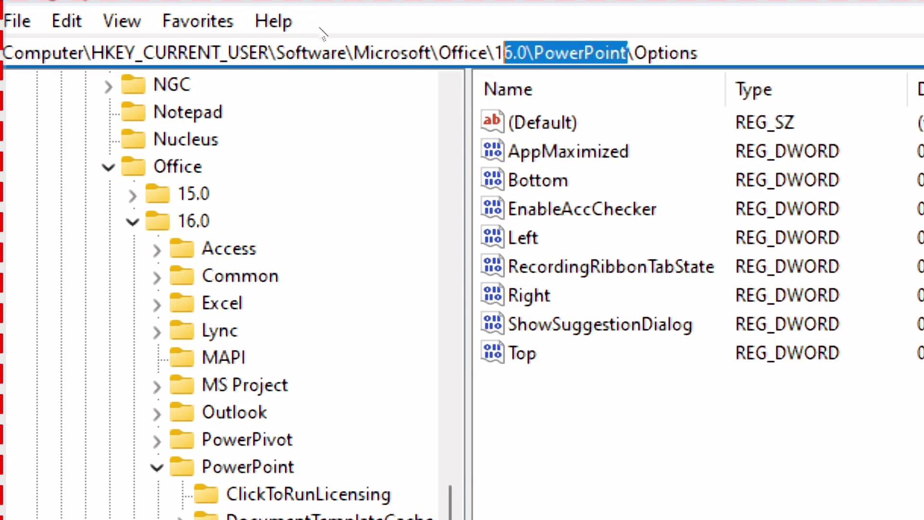
drag(357, 17, 311, 19)
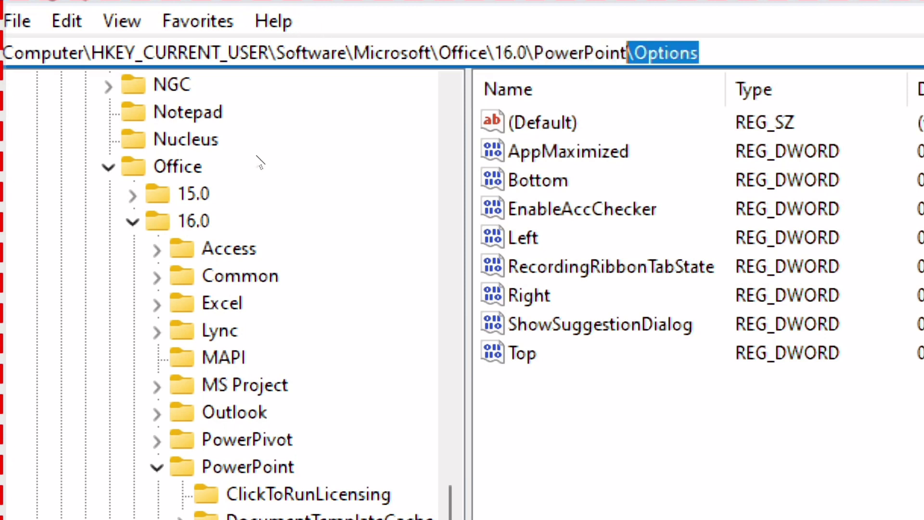
click(302, 173)
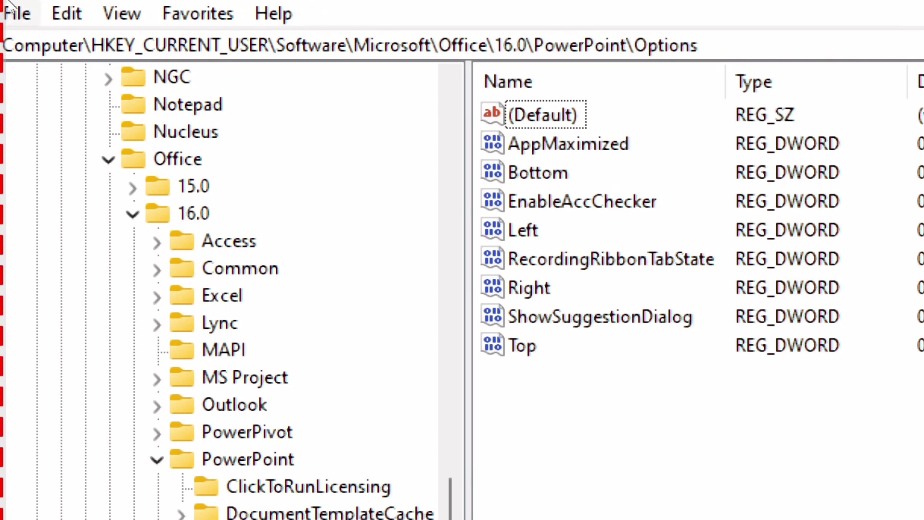
Step: Create a new DWORD (32-bit) Value inside the Options key
click(14, 13)
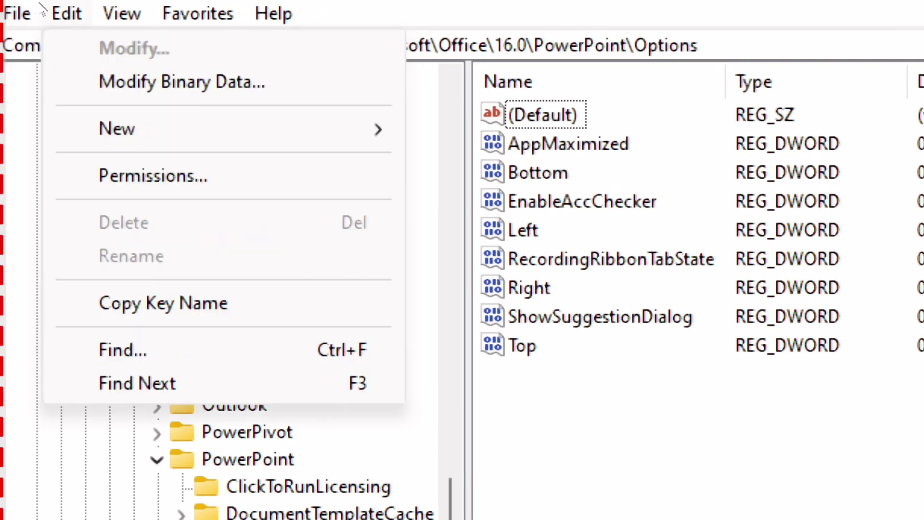
mouse_move(115, 13)
mouse_move(22, 7)
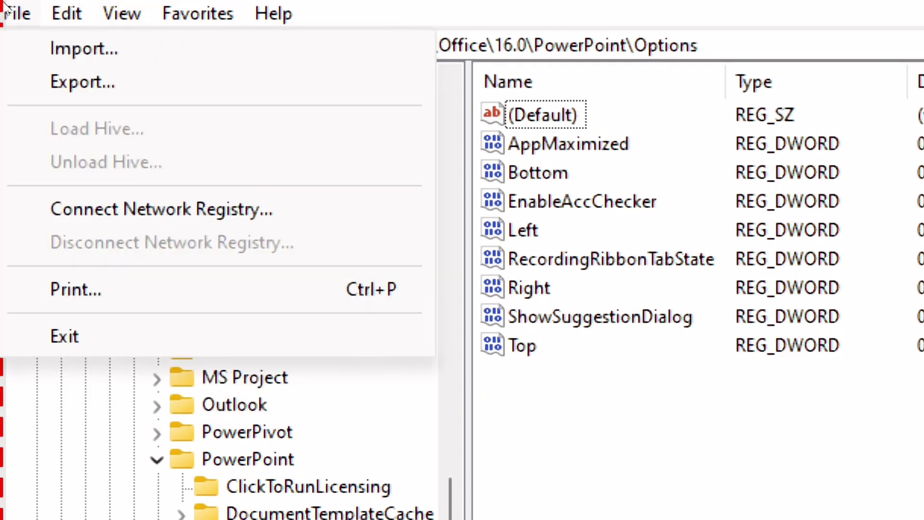
click(5, 7)
click(39, 7)
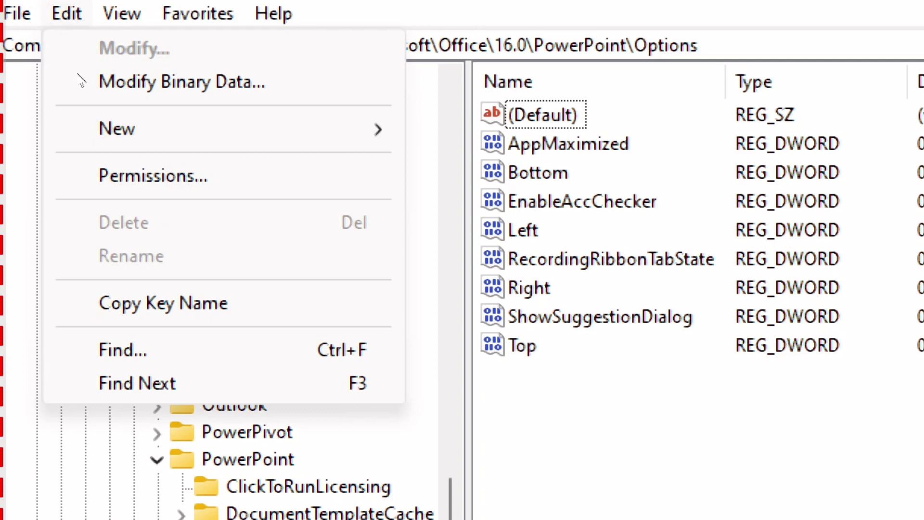
mouse_move(214, 126)
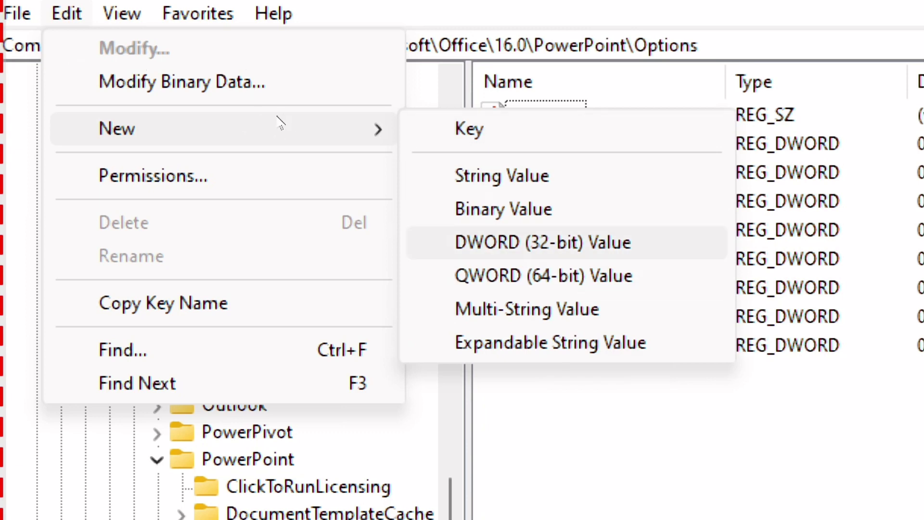
key(Return)
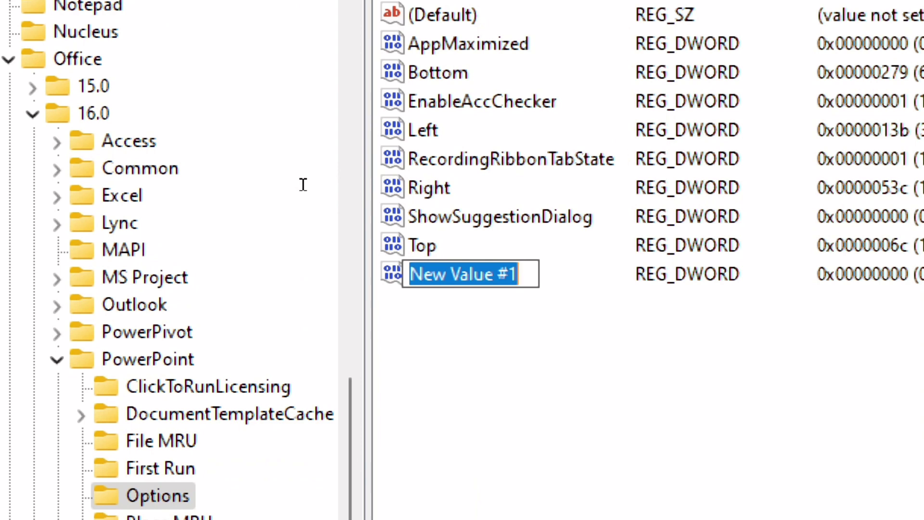
Step: Name the new DWORD value ExportBitmapresolution
text(e)
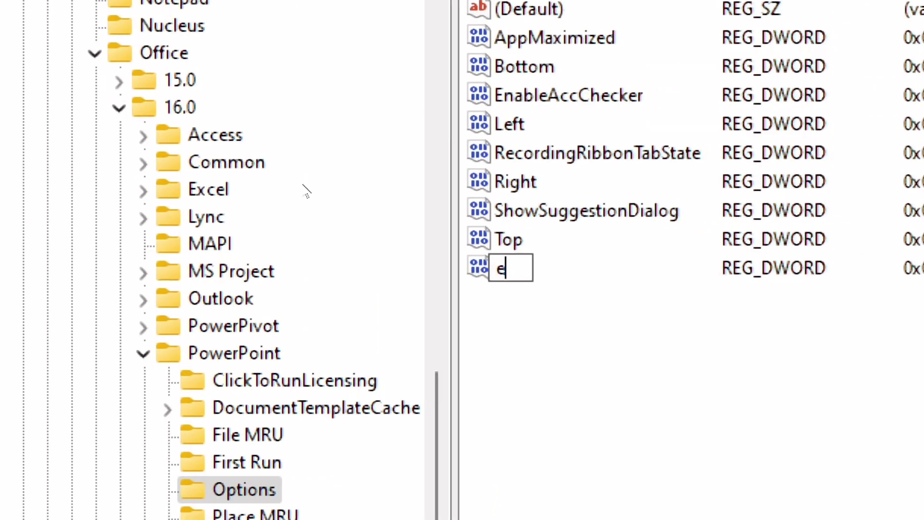
key(BackSpace)
text(Expp)
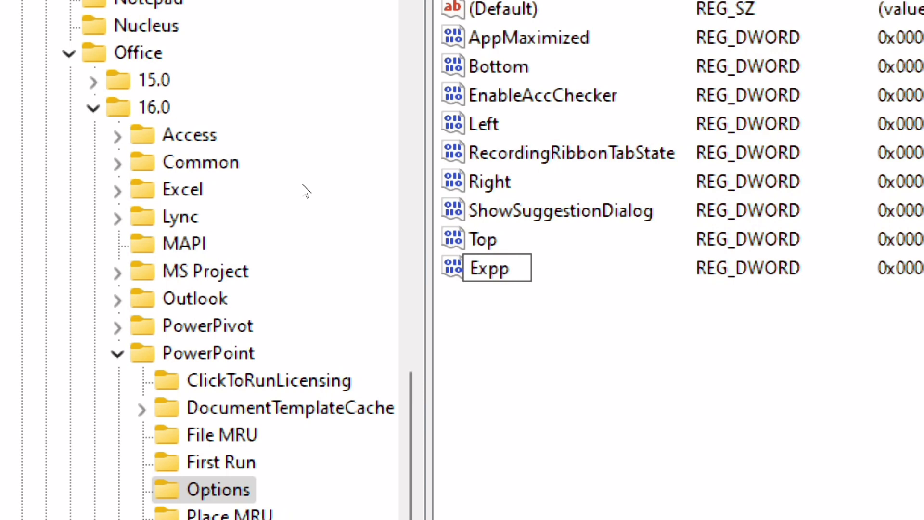
key(BackSpace)
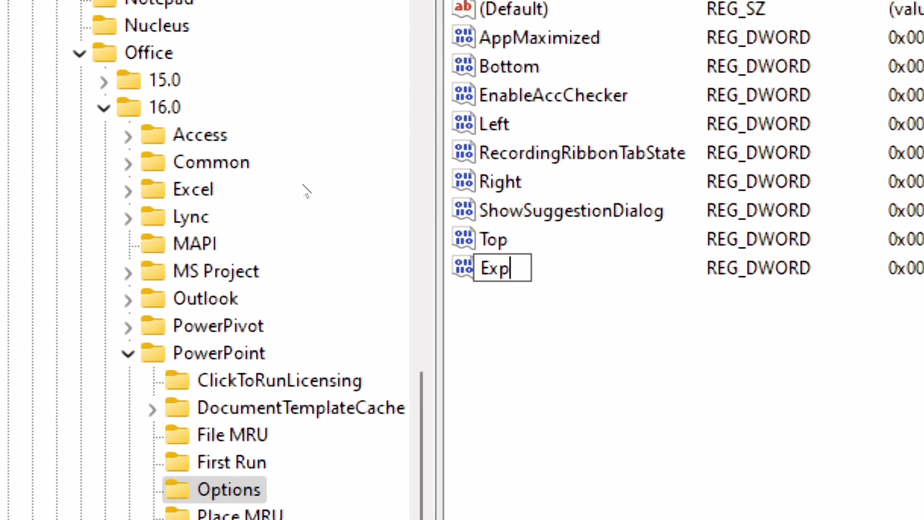
text(ortB)
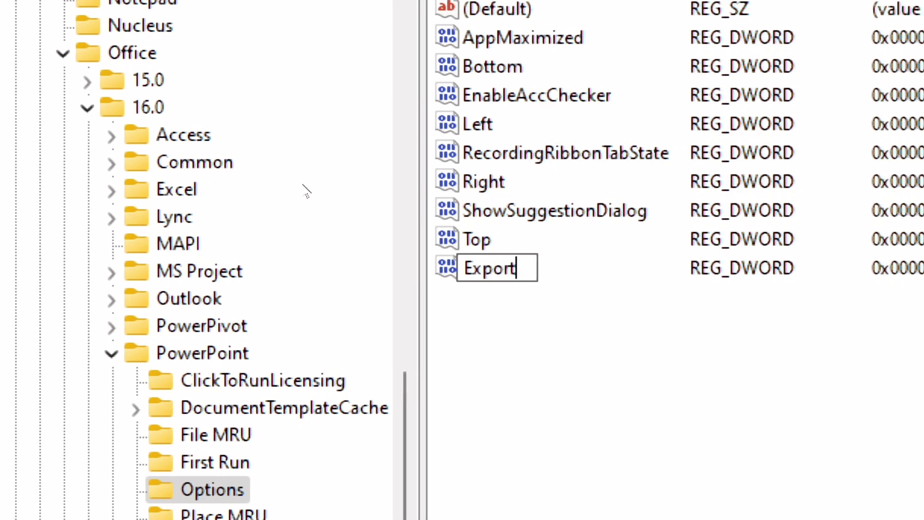
text(itmap)
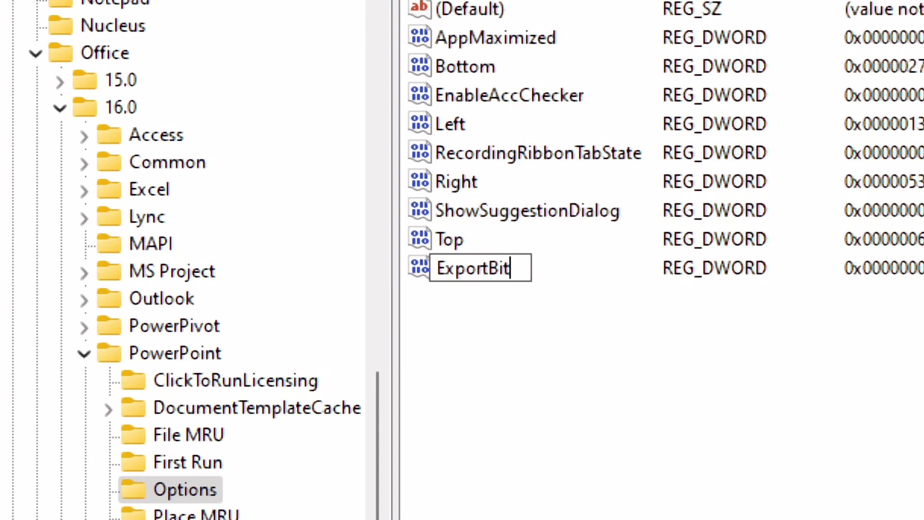
text(reso)
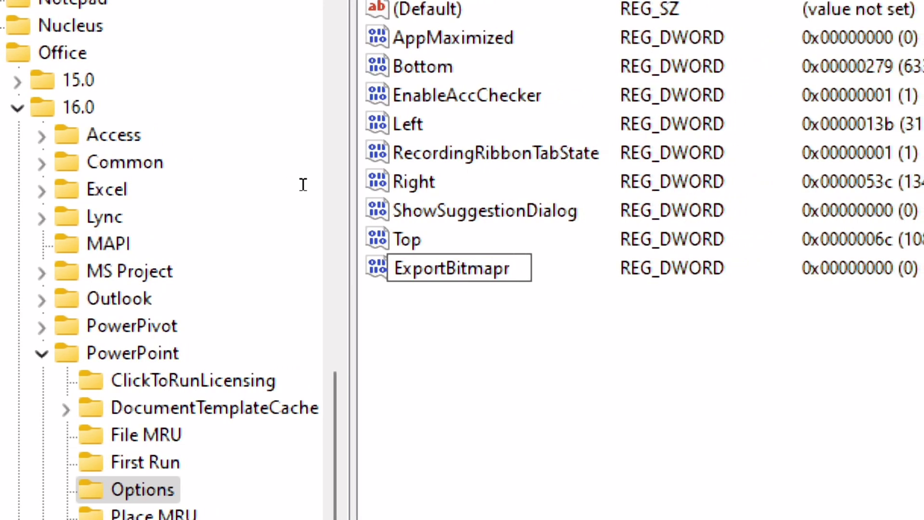
text(u)
key(BackSpace)
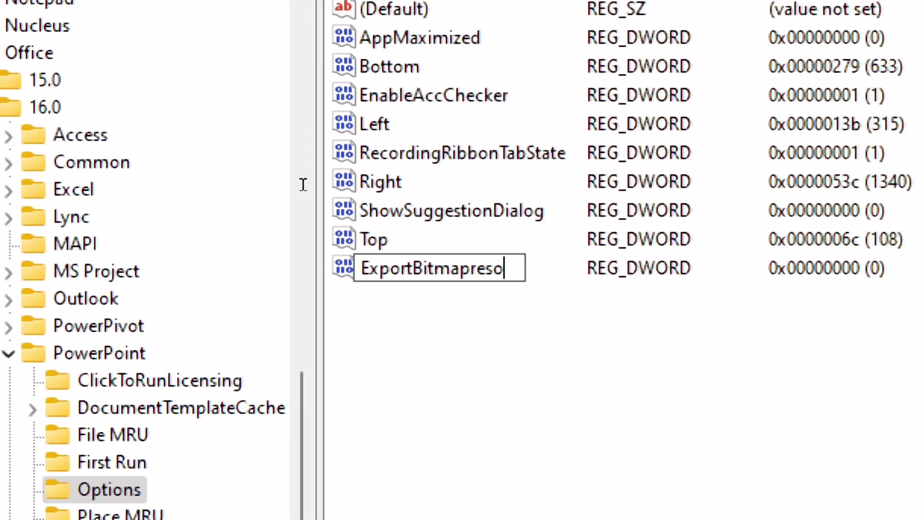
text(lution)
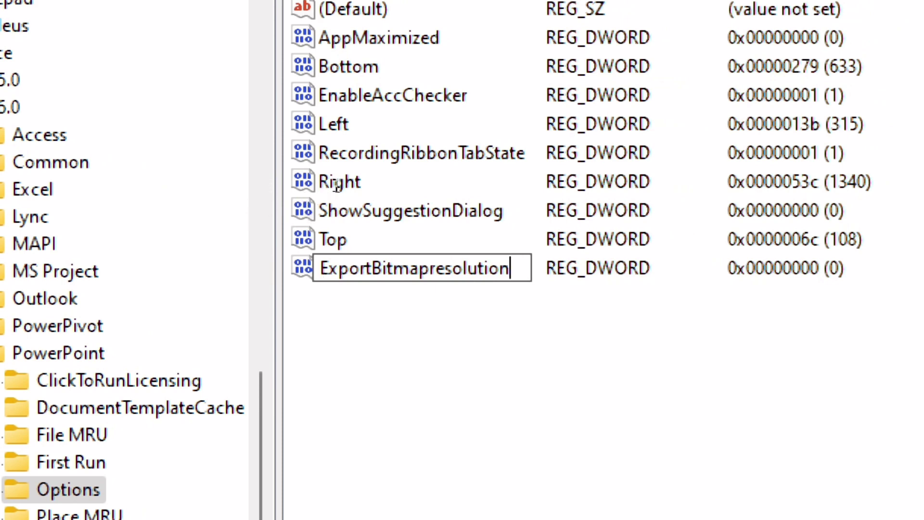
key(Return)
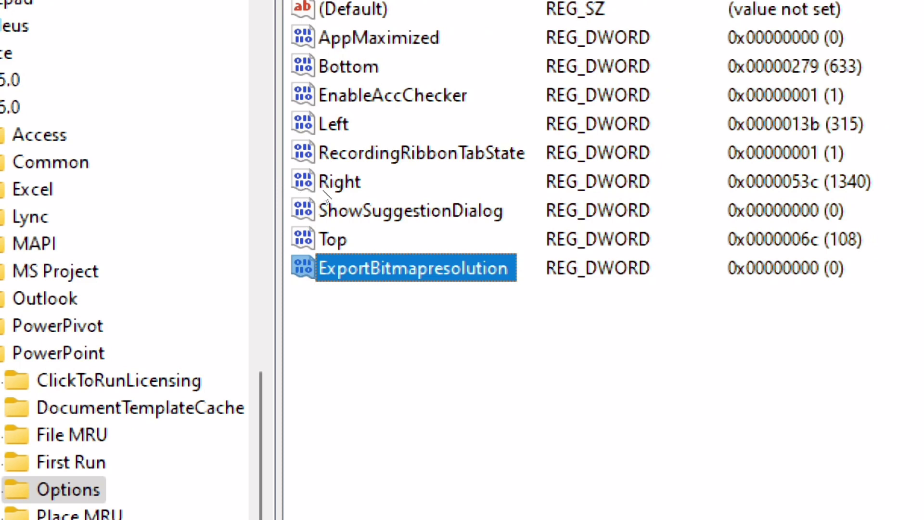
Step: Set the ExportBitmapresolution value data to 300 using the Decimal base
key(shift+F10)
key(Down)
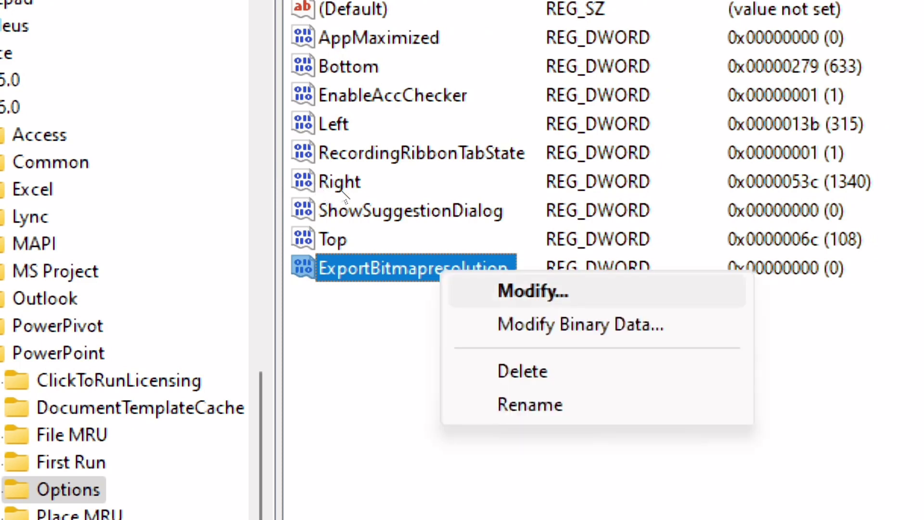
key(Return)
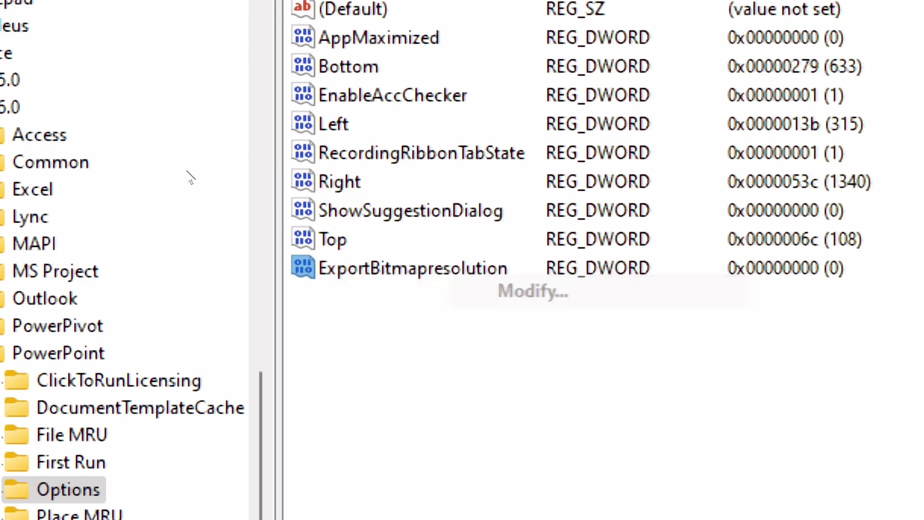
drag(176, 50, 550, 131)
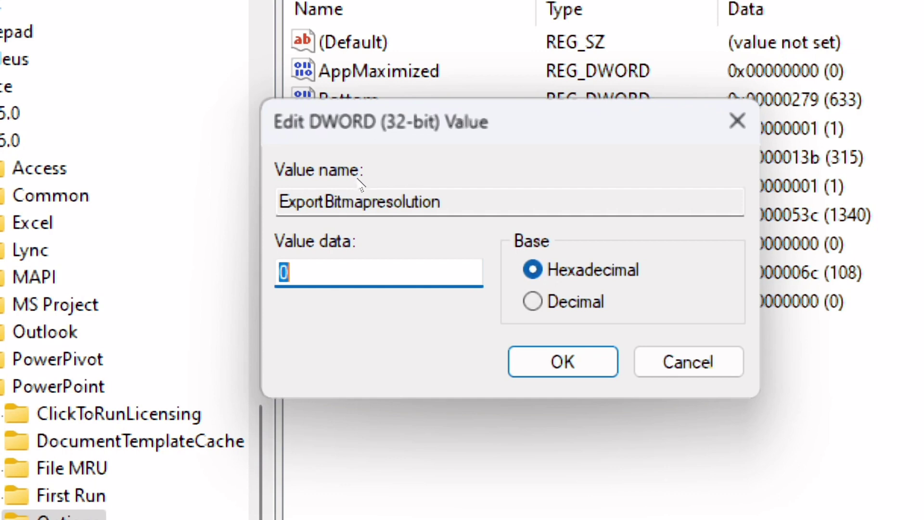
key(alt+d)
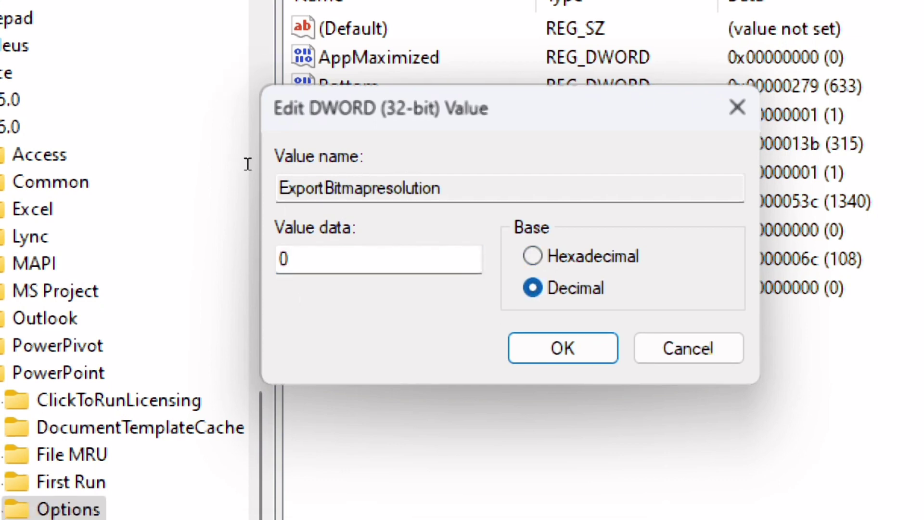
click(379, 258)
key(BackSpace)
text(300)
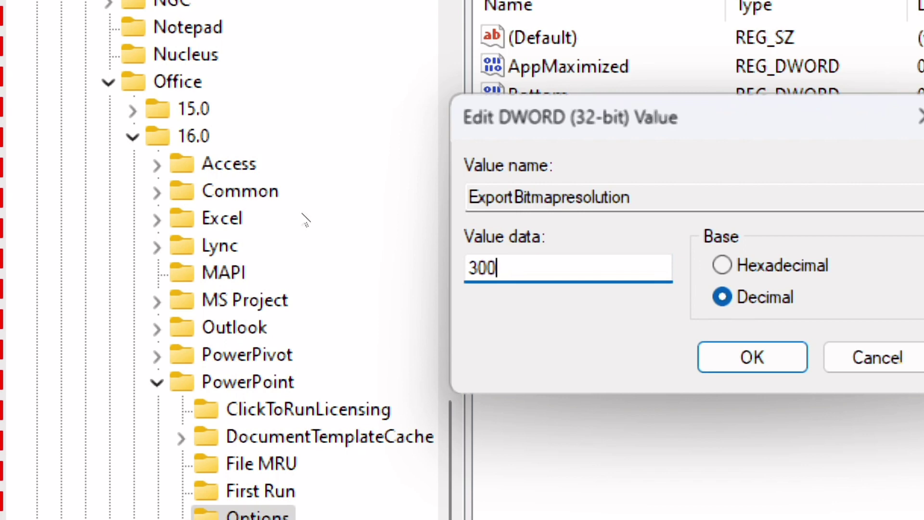
key(Return)
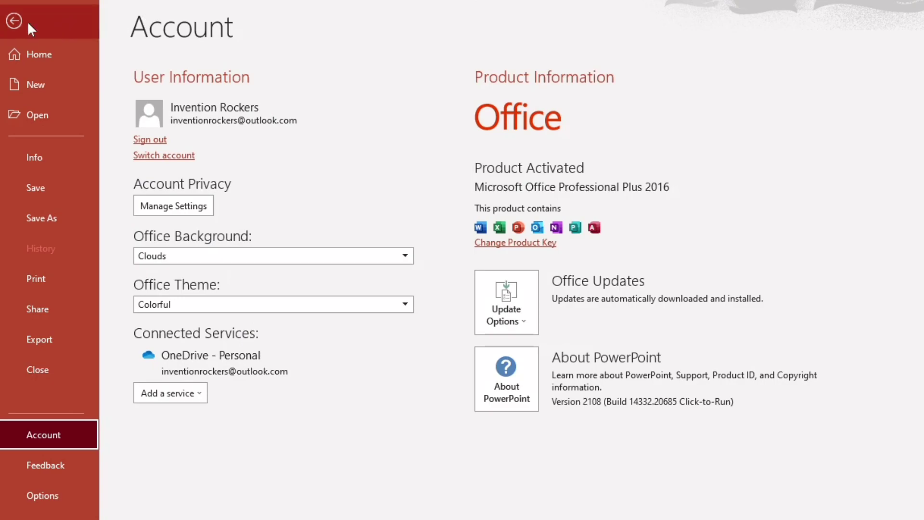
Step: Select the first slide and choose to export it as a JPEG File Interchange Format (*.jpg) image
click(28, 24)
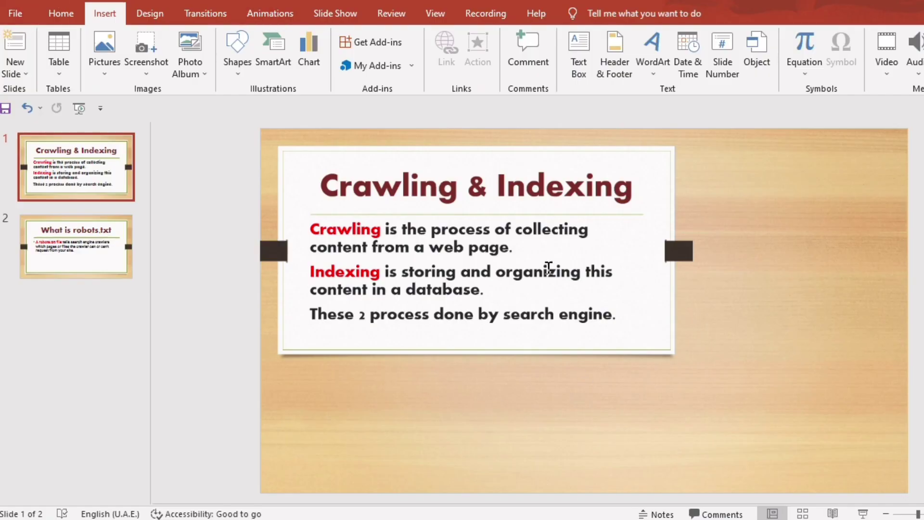
click(106, 169)
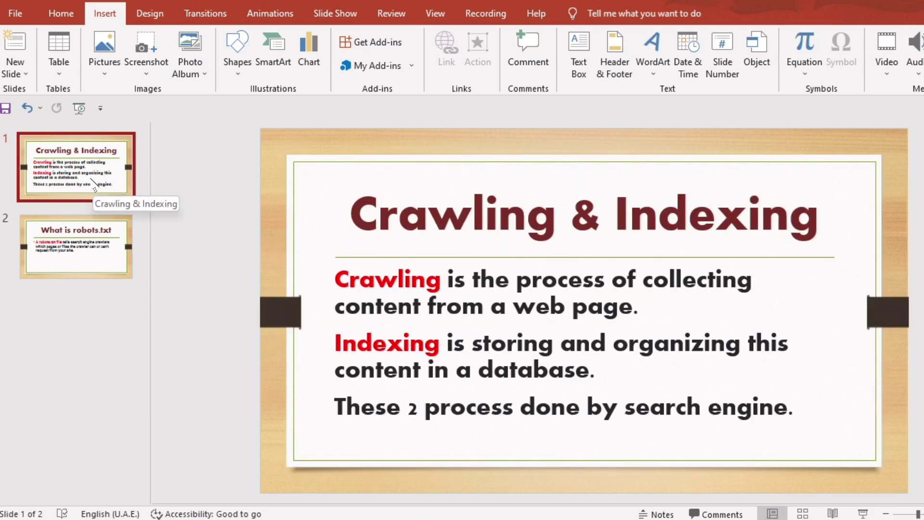
click(16, 13)
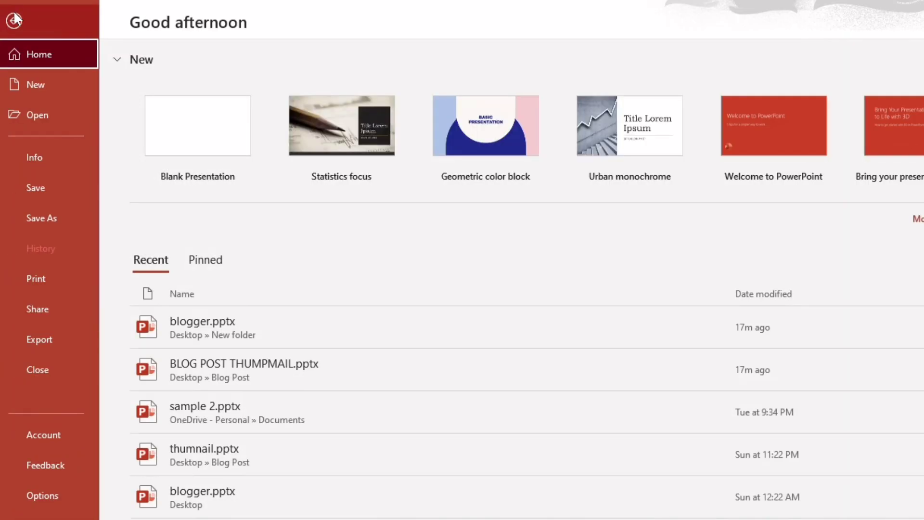
click(49, 342)
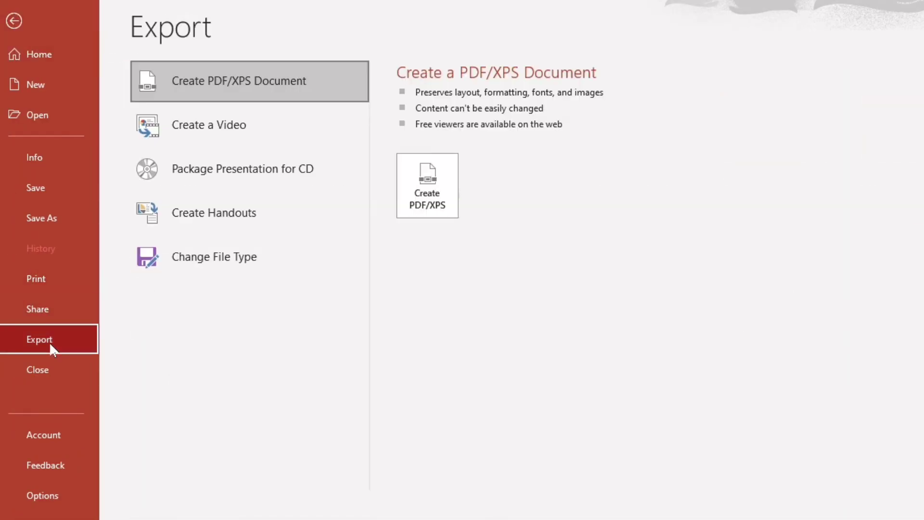
click(222, 268)
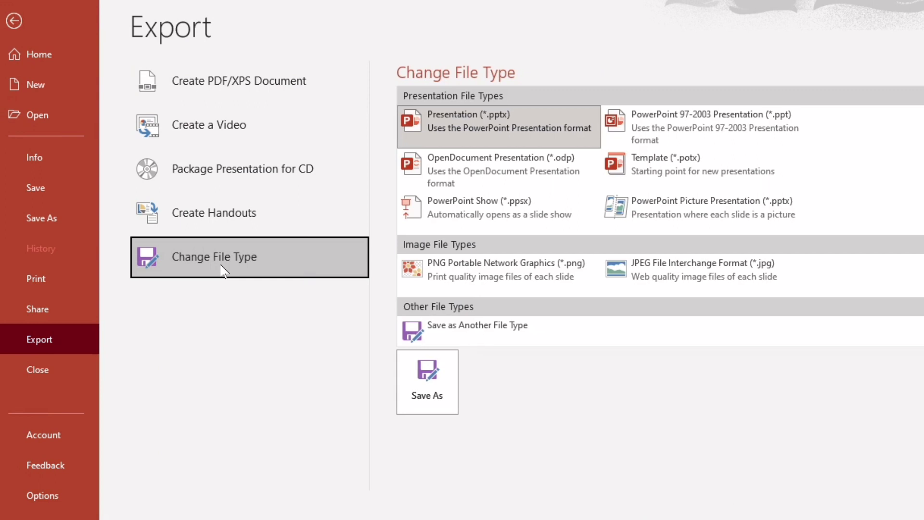
click(714, 283)
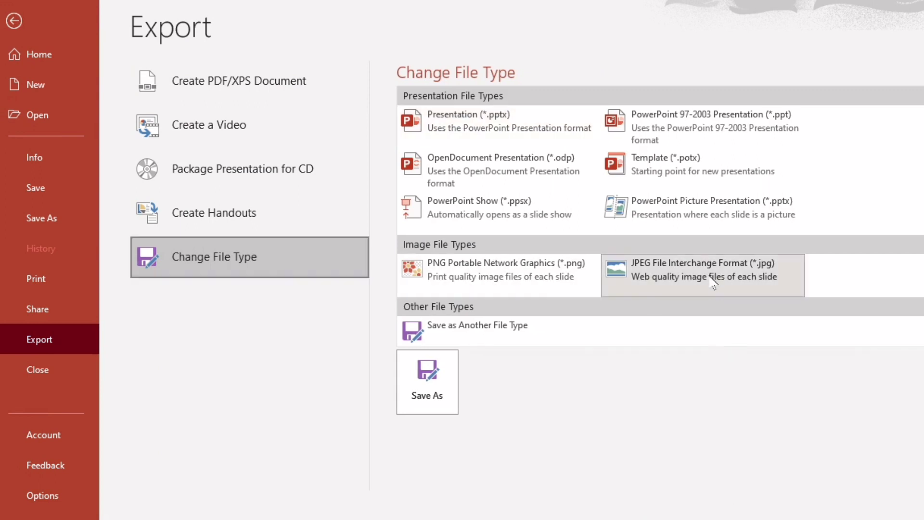
double_click(714, 283)
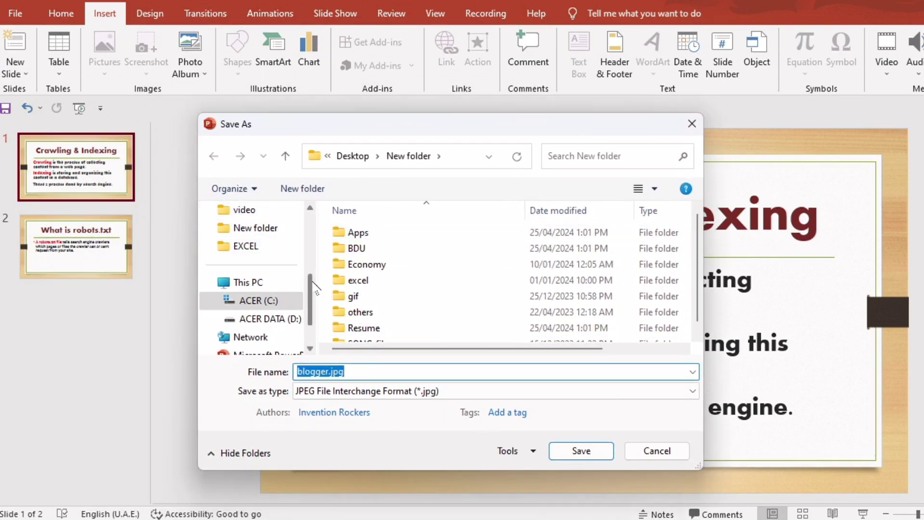
Step: Save the image to the Desktop as samplecheck, exporting just the current slide
scroll(269, 294, up, 3)
click(260, 287)
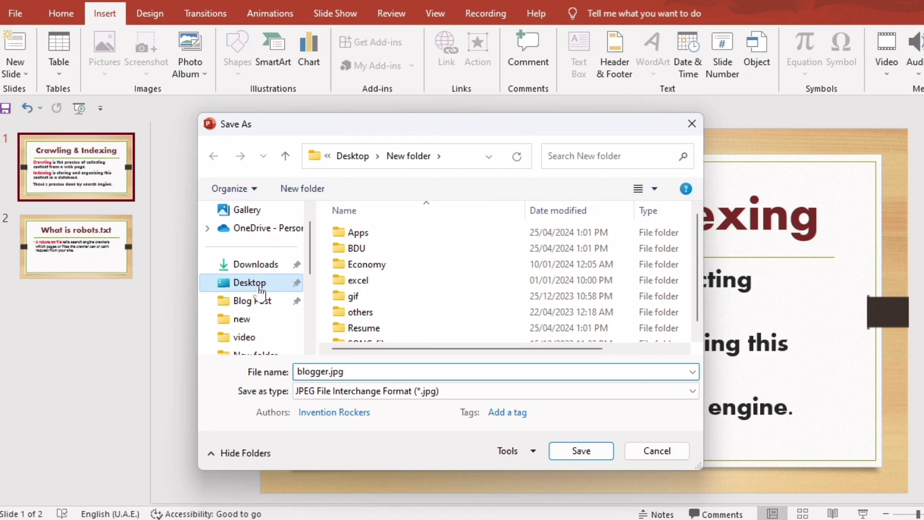
click(379, 368)
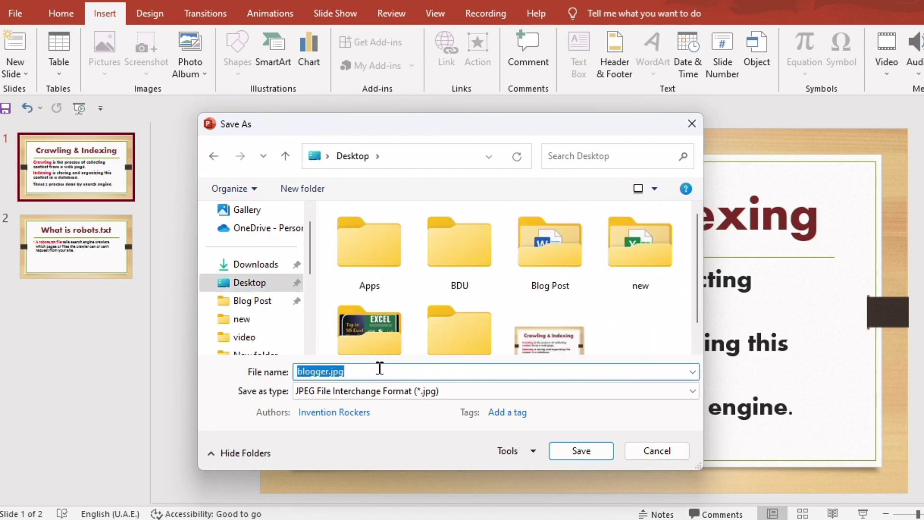
text(sampl)
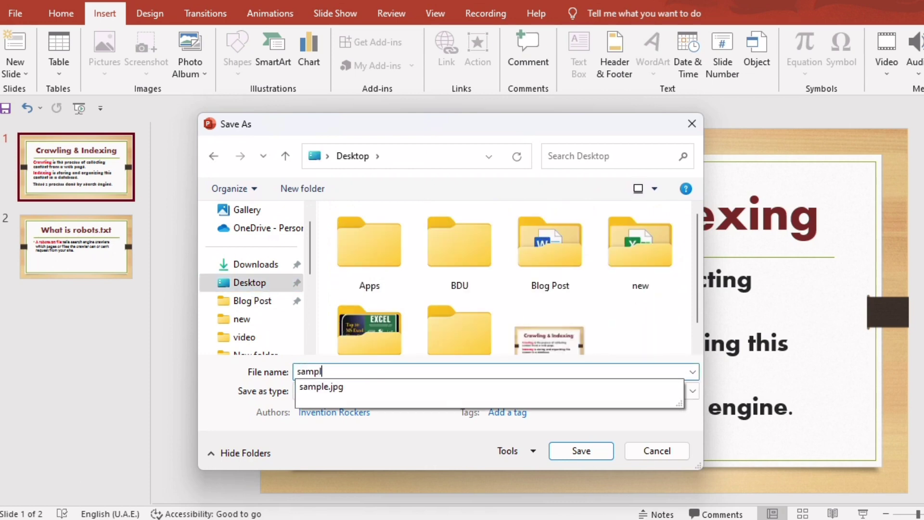
text(et)
key(BackSpace)
text(check)
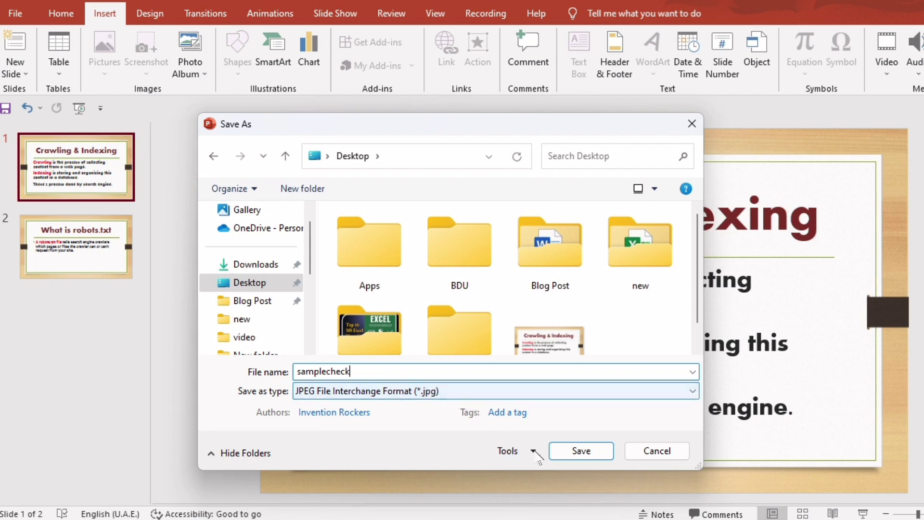
click(585, 453)
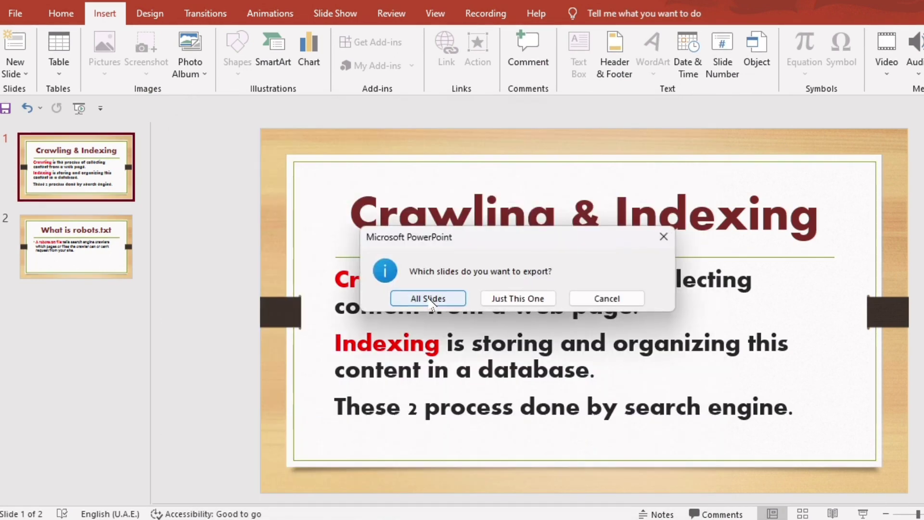
click(526, 298)
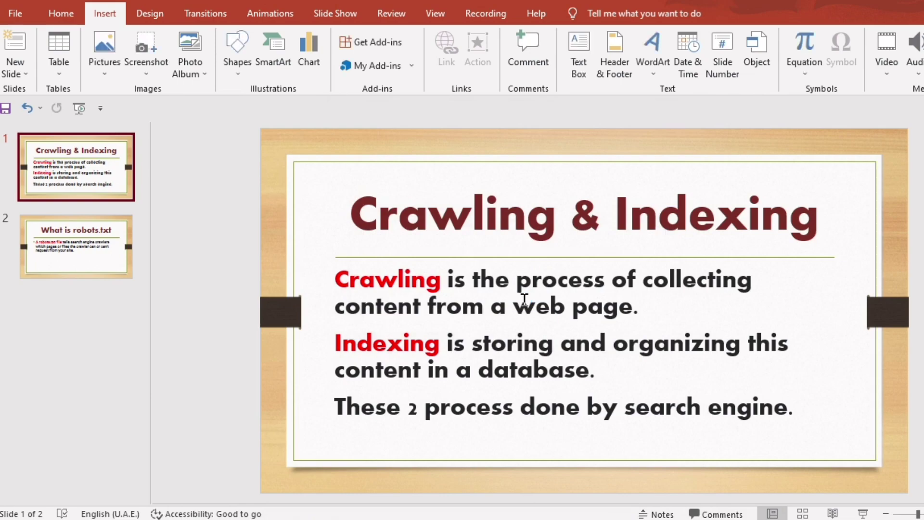
Step: Show the desktop and refresh it
key(super+d)
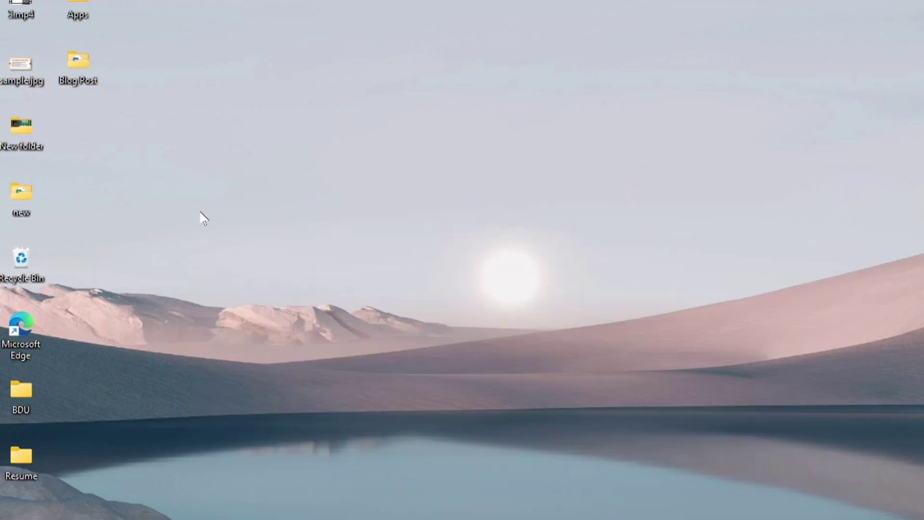
right_click(168, 178)
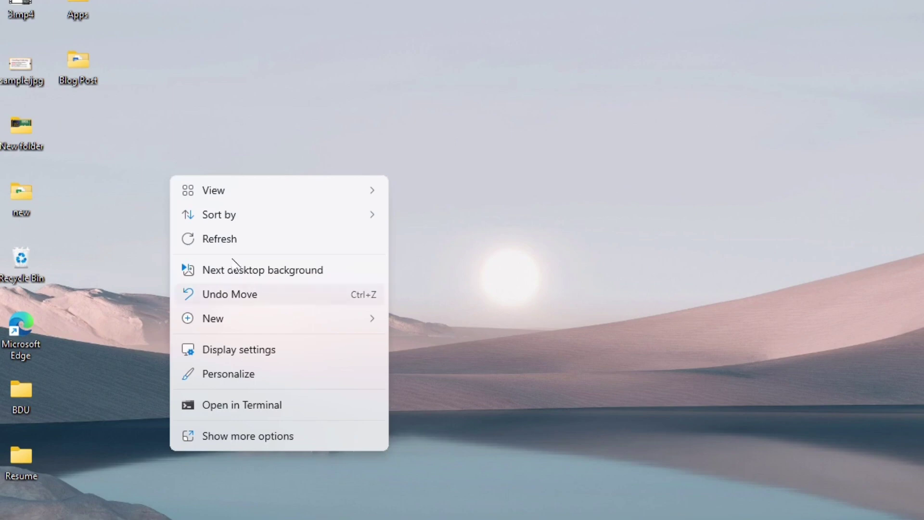
click(228, 243)
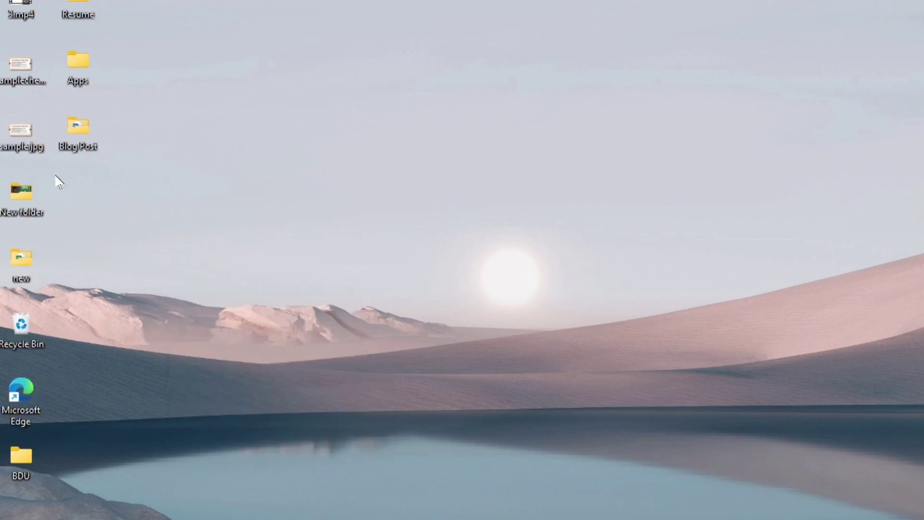
Step: Open samplecheck.jpg's properties and examine its image dimensions and resolution details
right_click(30, 81)
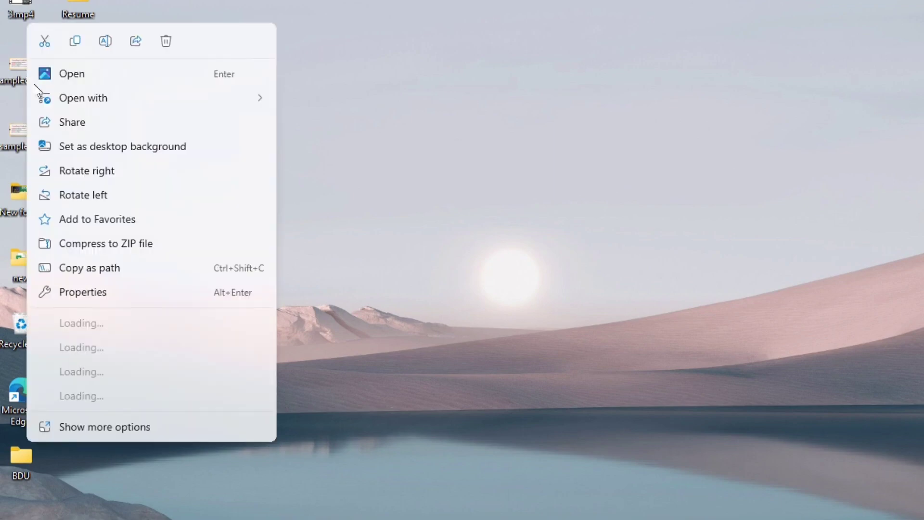
click(95, 299)
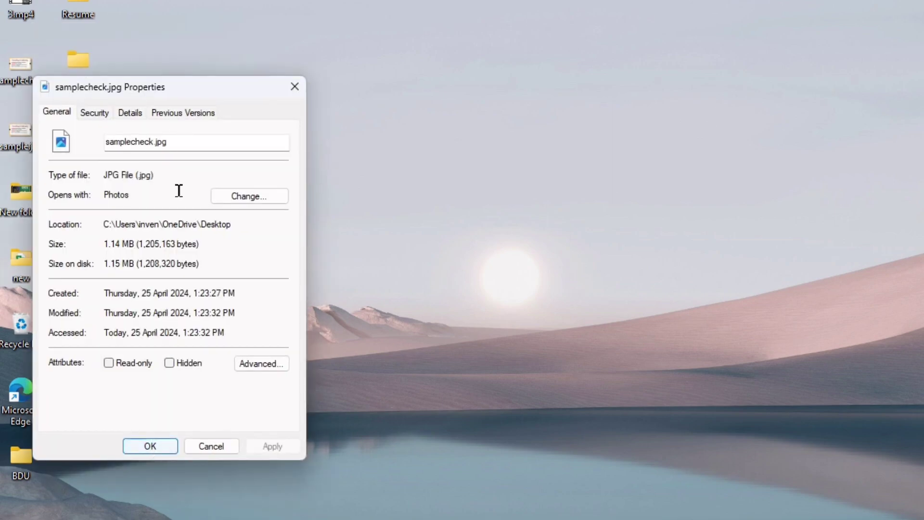
click(132, 113)
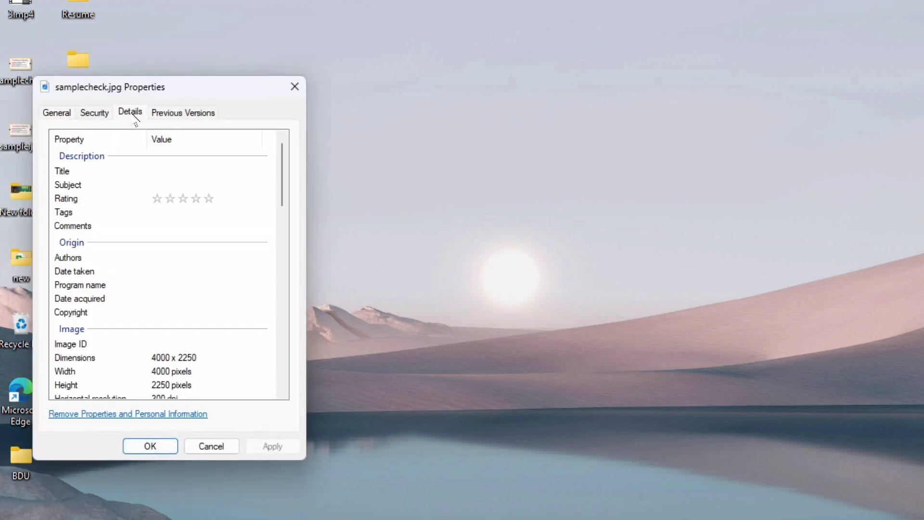
drag(198, 97, 363, 95)
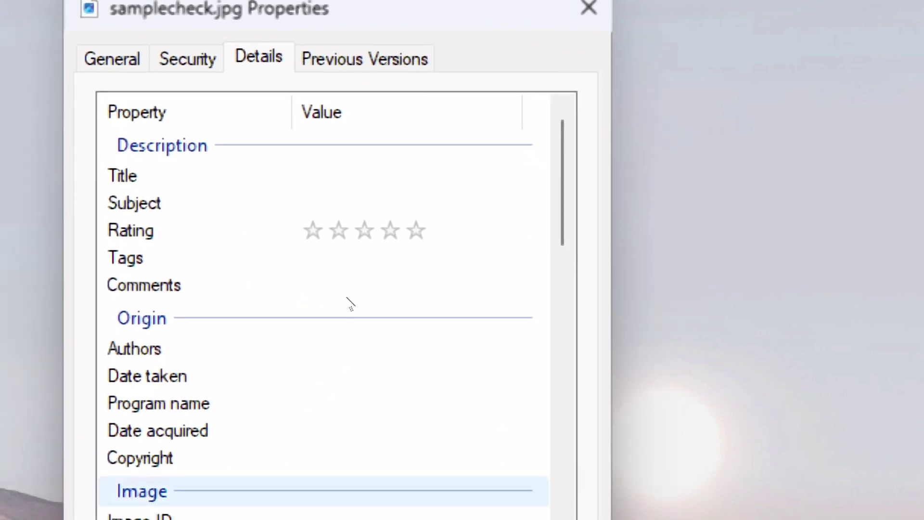
scroll(322, 351, down, 4)
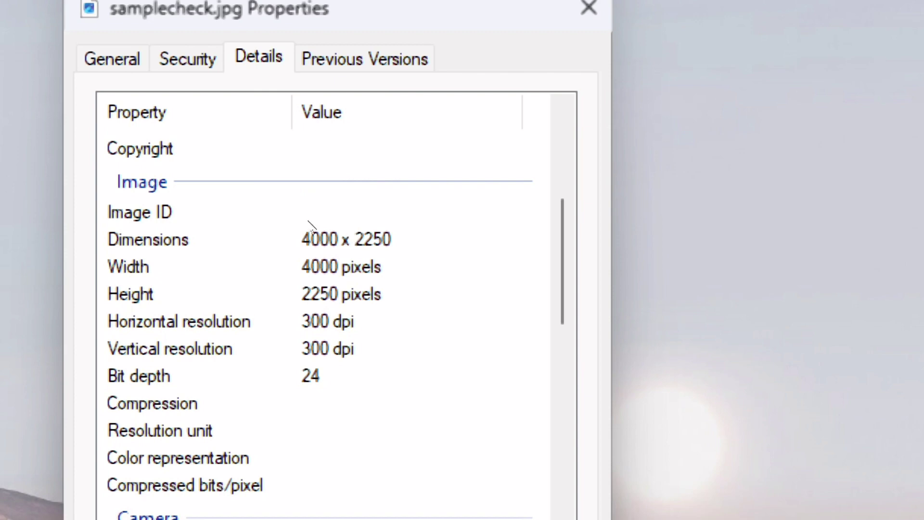
scroll(313, 154, up, 1)
scroll(345, 215, down, 2)
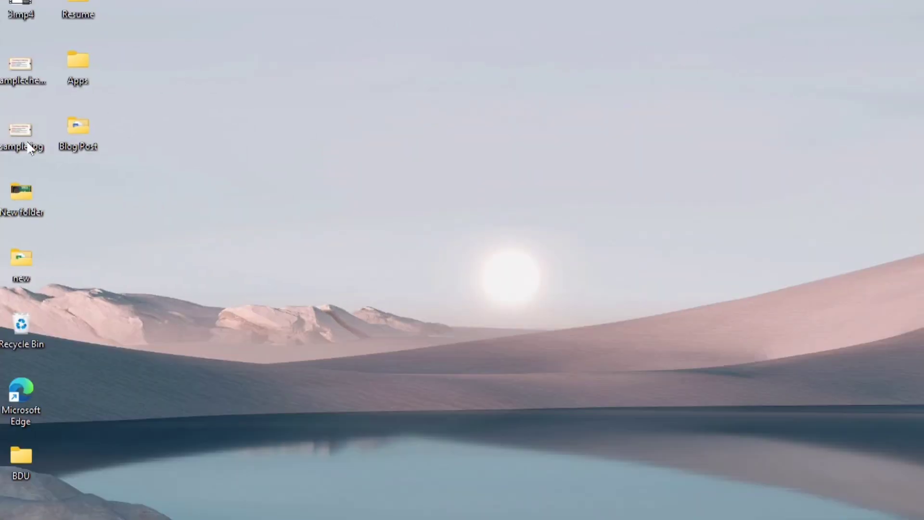
Step: Open an exported slide image on the desktop, zoom in to inspect its sharpness, and close the viewer
mouse_move(30, 147)
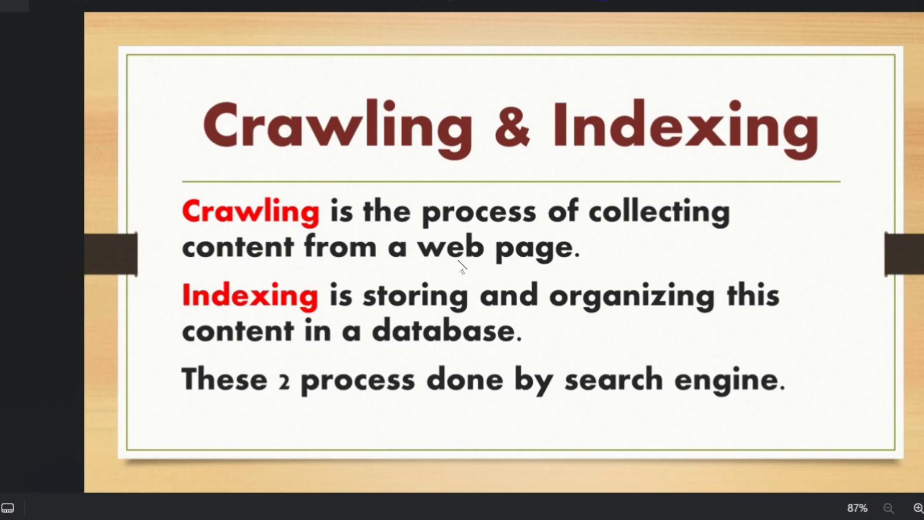
scroll(567, 301, up, 5)
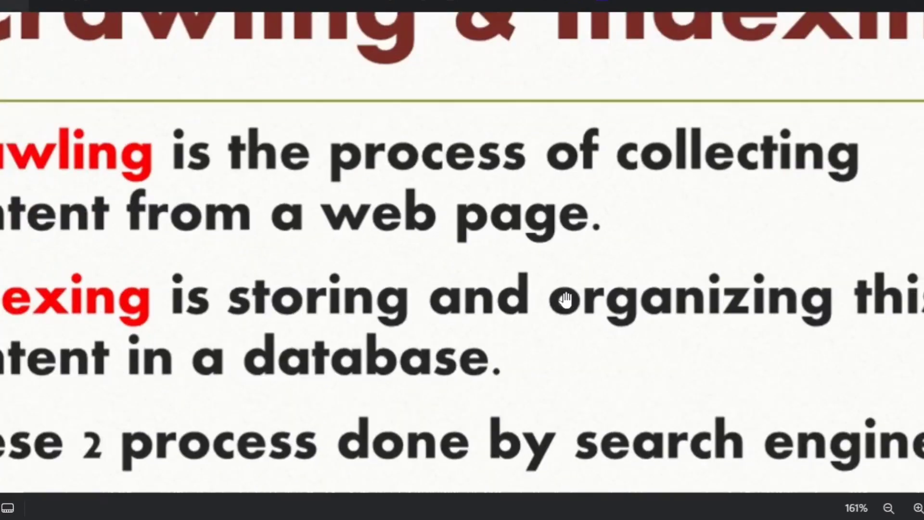
scroll(568, 303, up, 3)
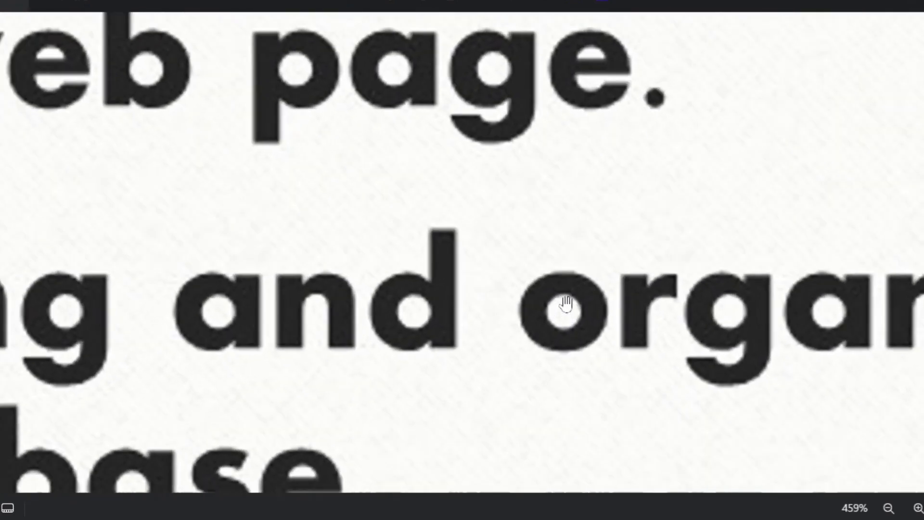
scroll(612, 331, up, 1)
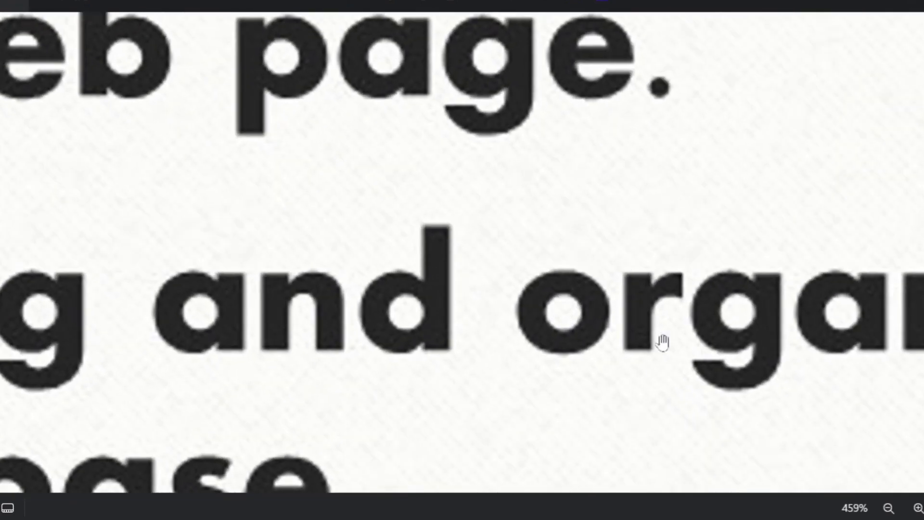
scroll(625, 393, up, 6)
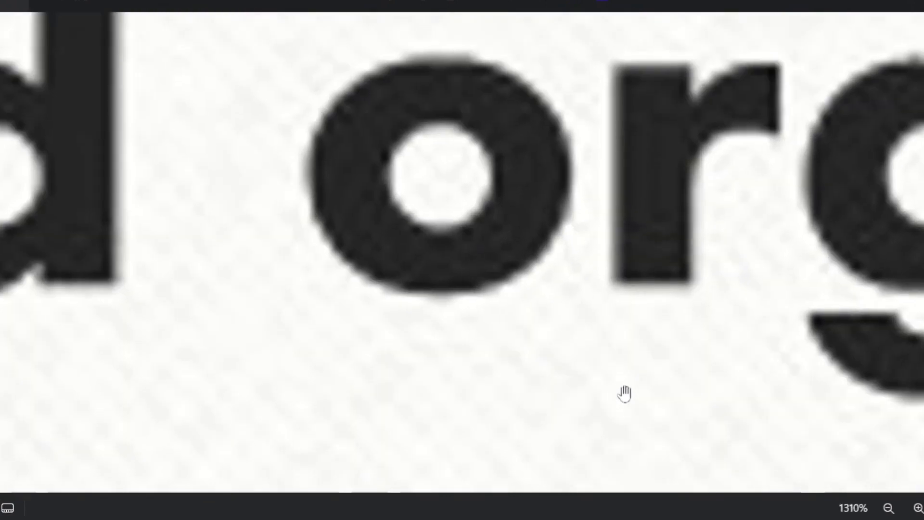
scroll(625, 394, down, 8)
scroll(624, 394, down, 4)
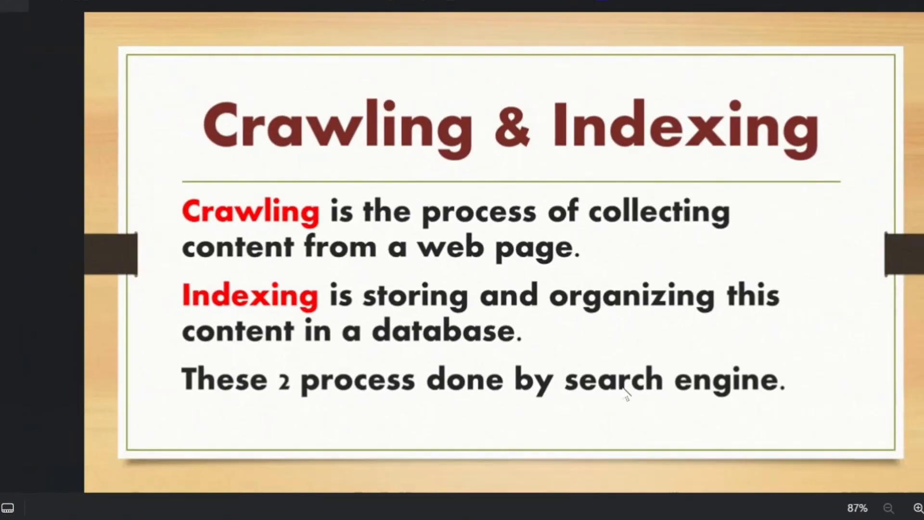
click(923, 0)
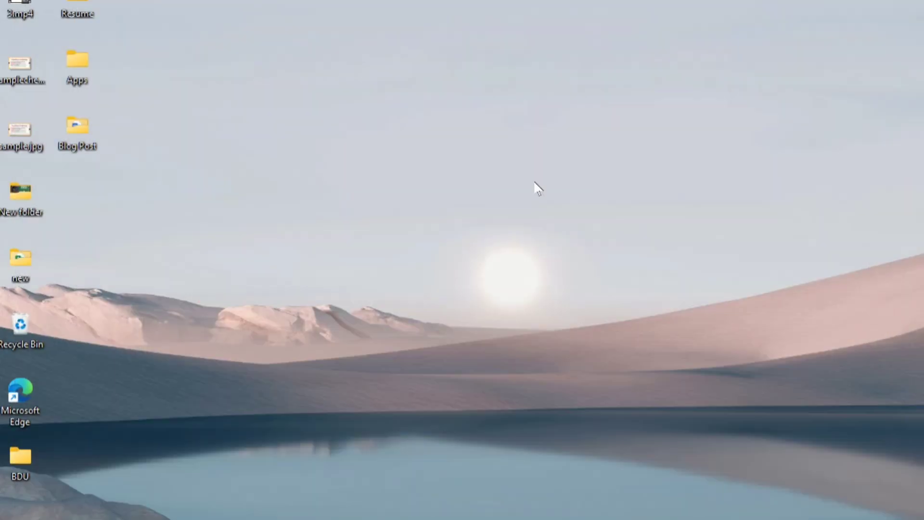
Step: Open samplecheck.jpg from the desktop and zoom in and back out to compare its text sharpness
double_click(41, 80)
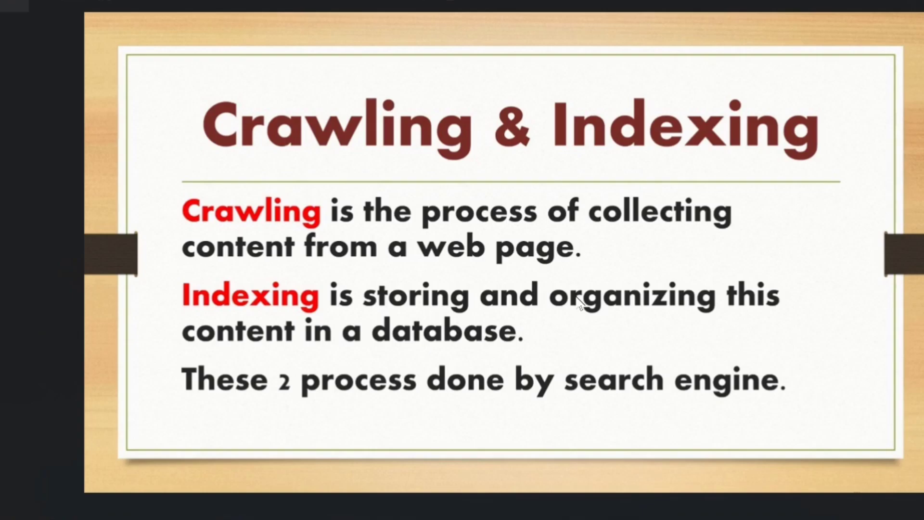
scroll(626, 340, up, 5)
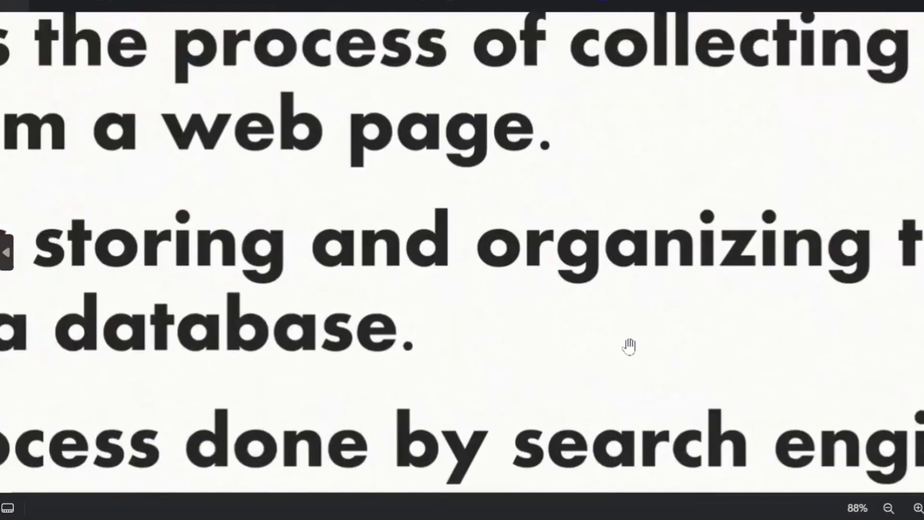
scroll(628, 344, up, 2)
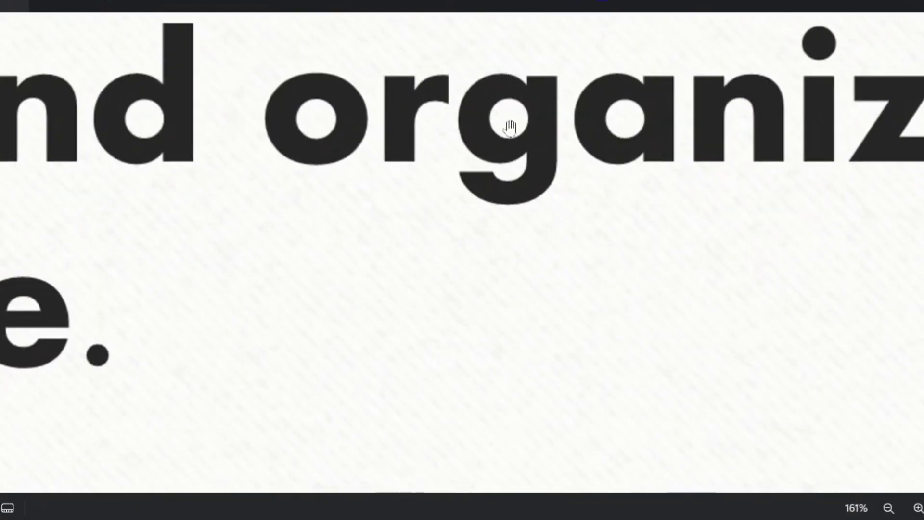
scroll(446, 233, up, 1)
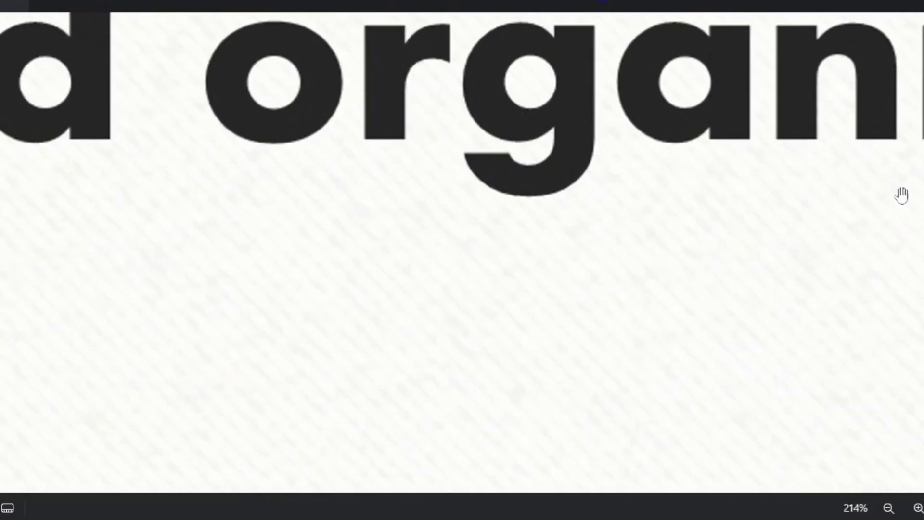
scroll(481, 245, down, 4)
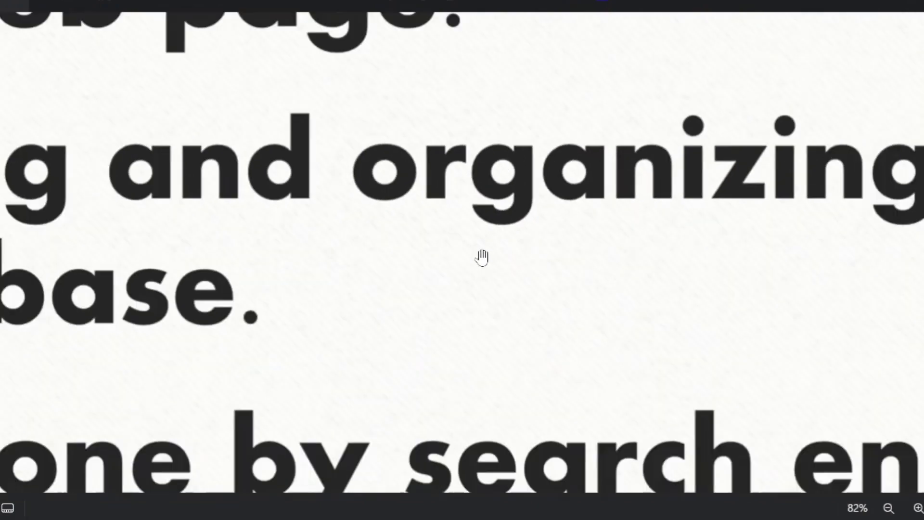
scroll(482, 258, down, 3)
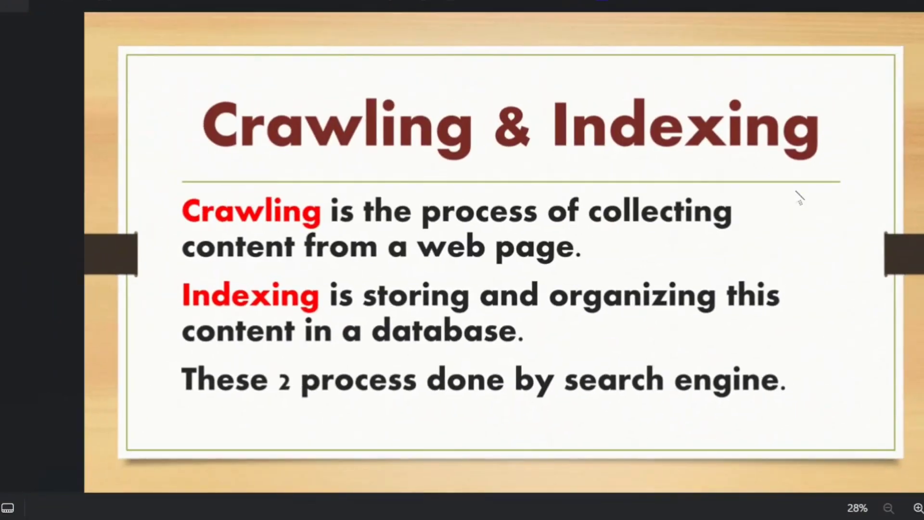